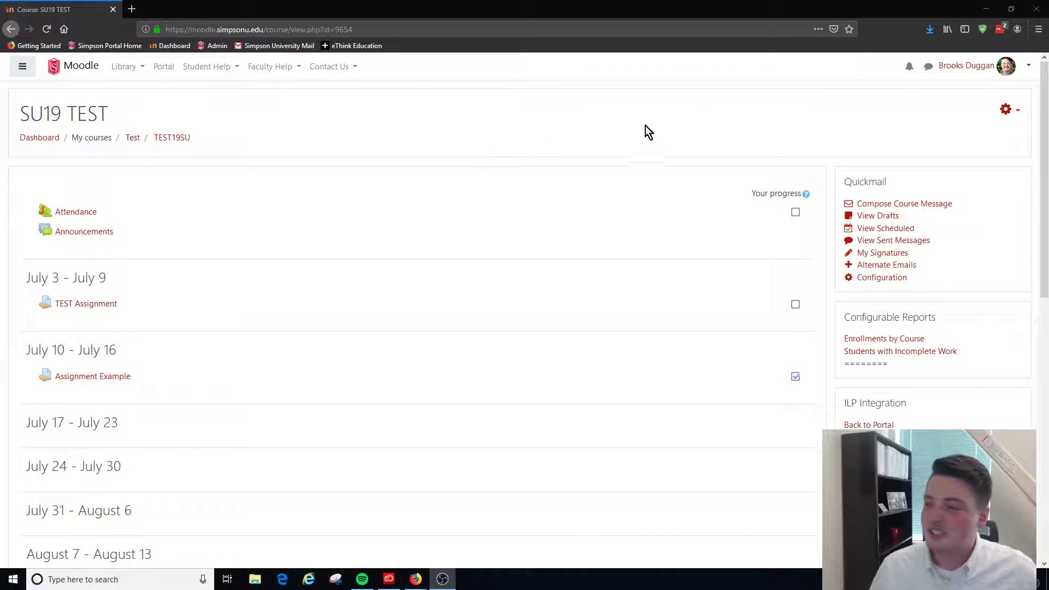
Turn course editing on and add a Forum activity to the August 21 - August 27 section
left_click(1005, 110)
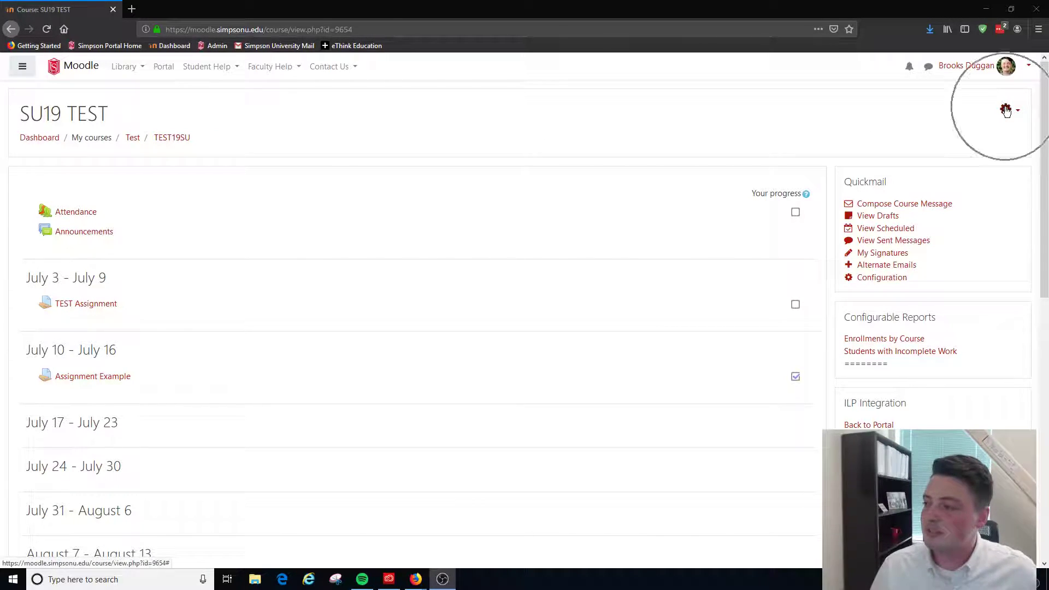
left_click(939, 149)
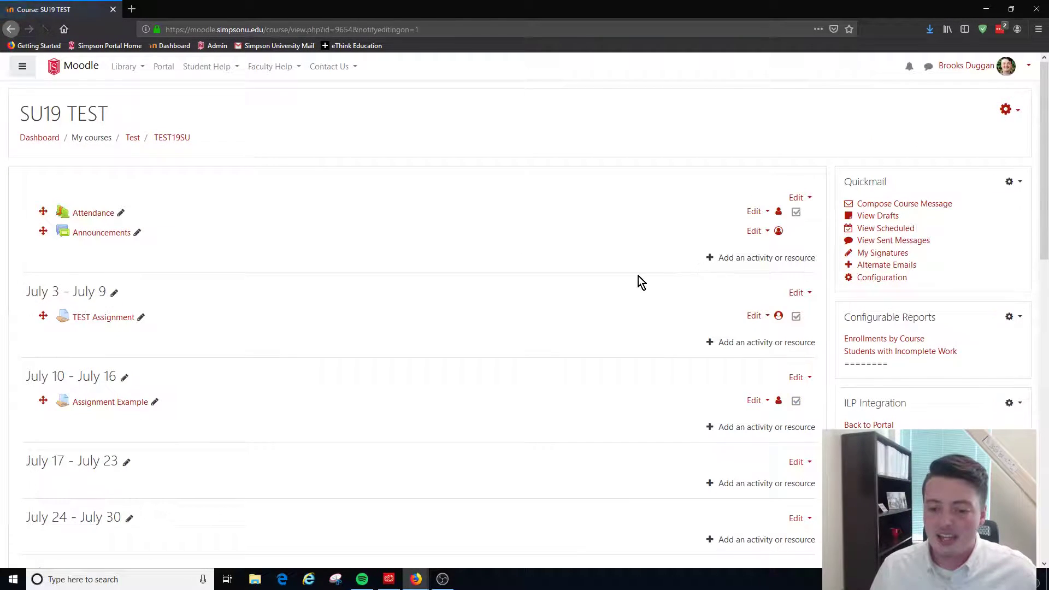
scroll(638, 276, "down", 7)
left_click(760, 300)
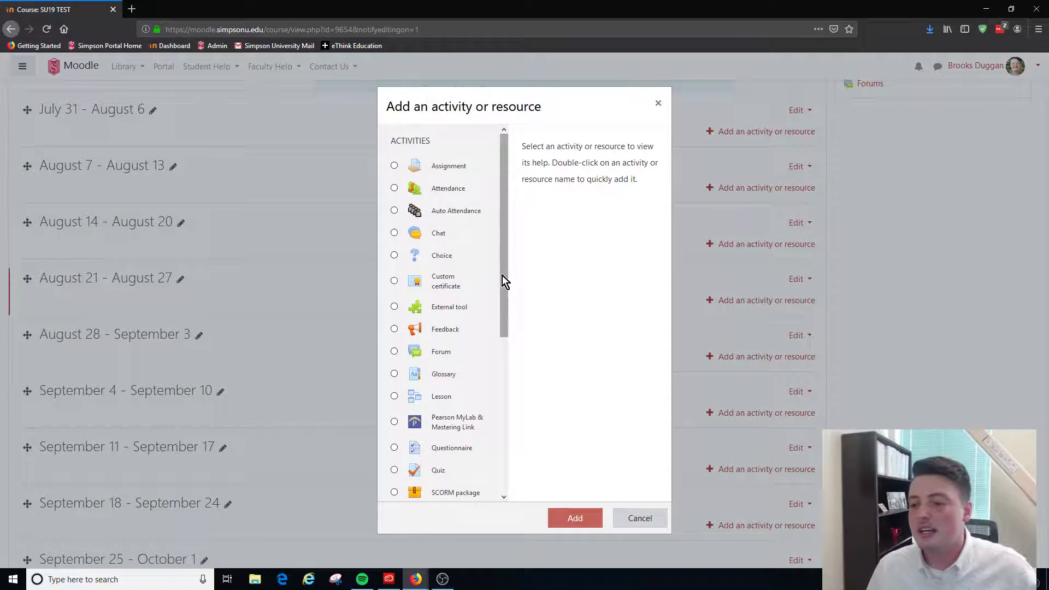
left_click(433, 352)
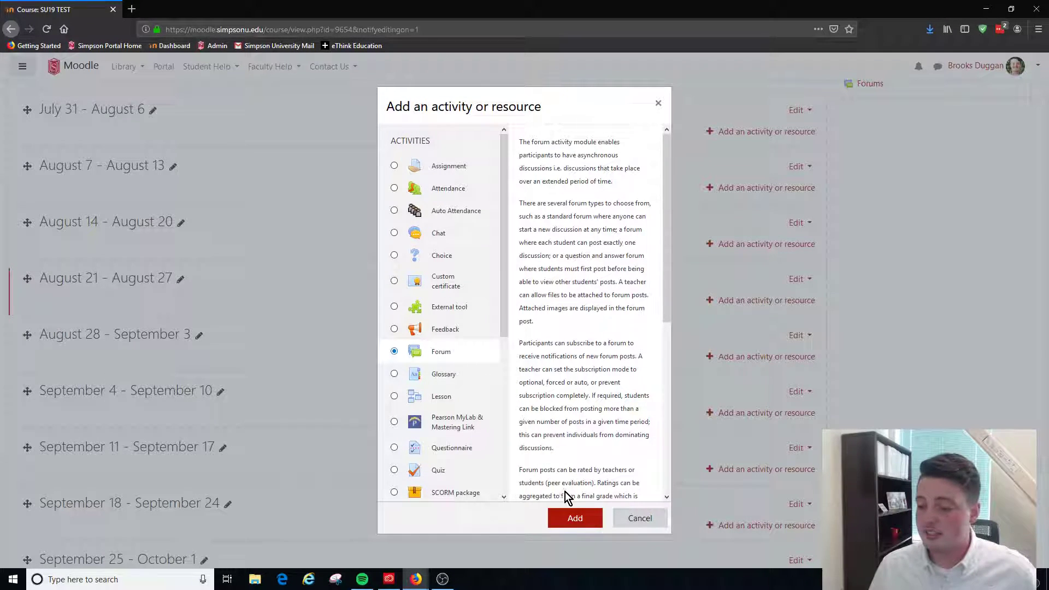
left_click(577, 519)
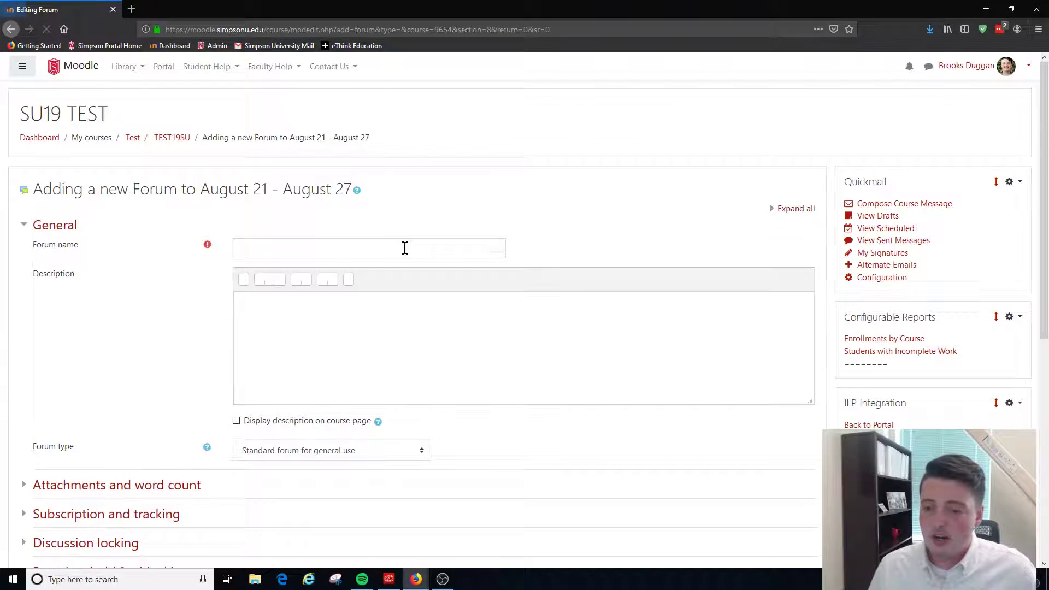
Name the new forum "Forum Example"
left_click(405, 248)
type("Forum Example")
key("Tab")
key("Tab")
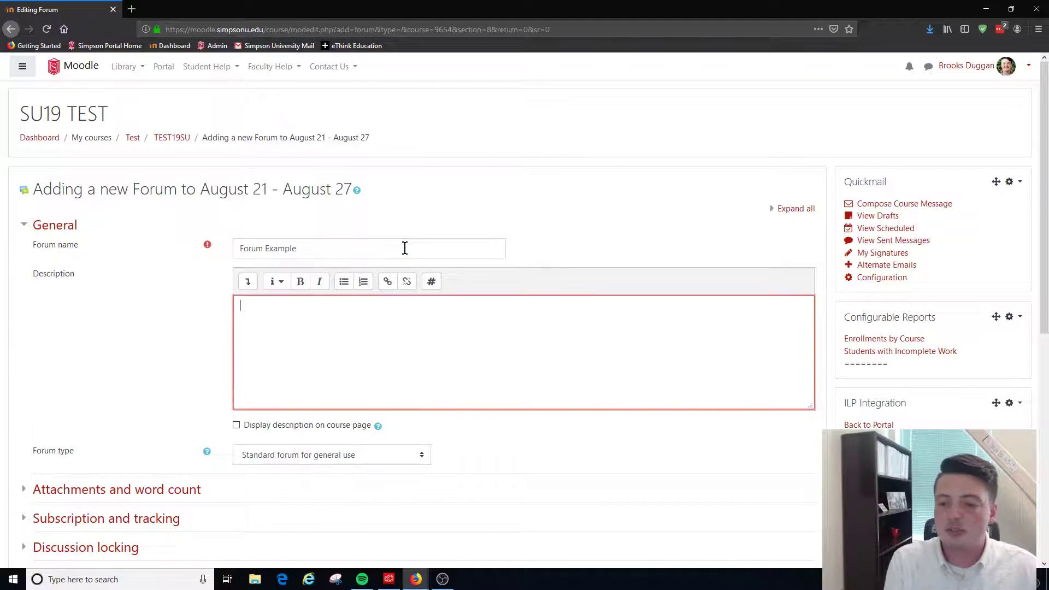
Write the forum description "This a forum example. Please submit one original post, and two comments on your peer's posts."
type("This a forum")
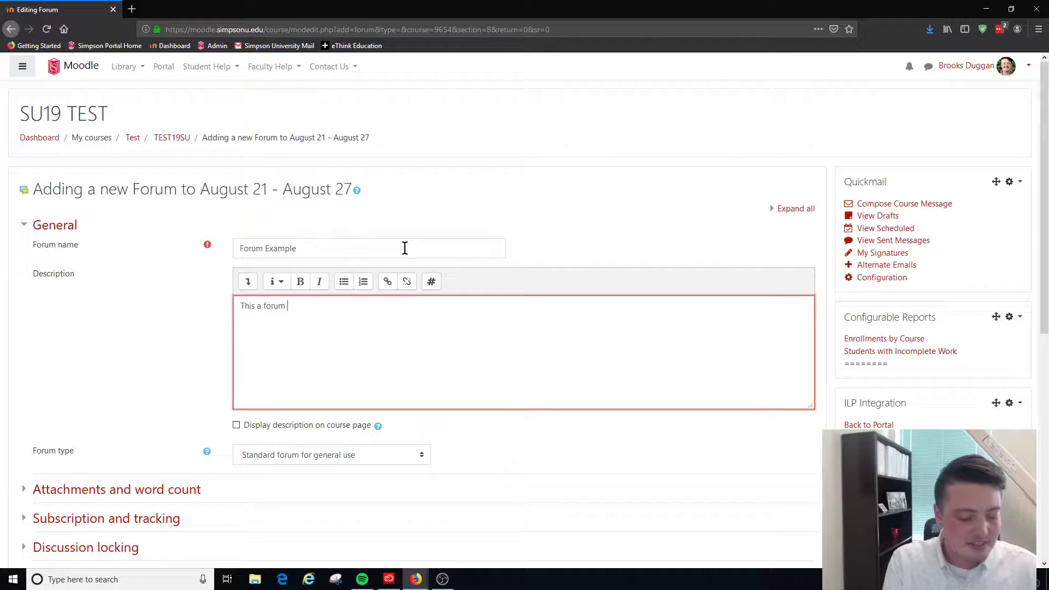
type("example.")
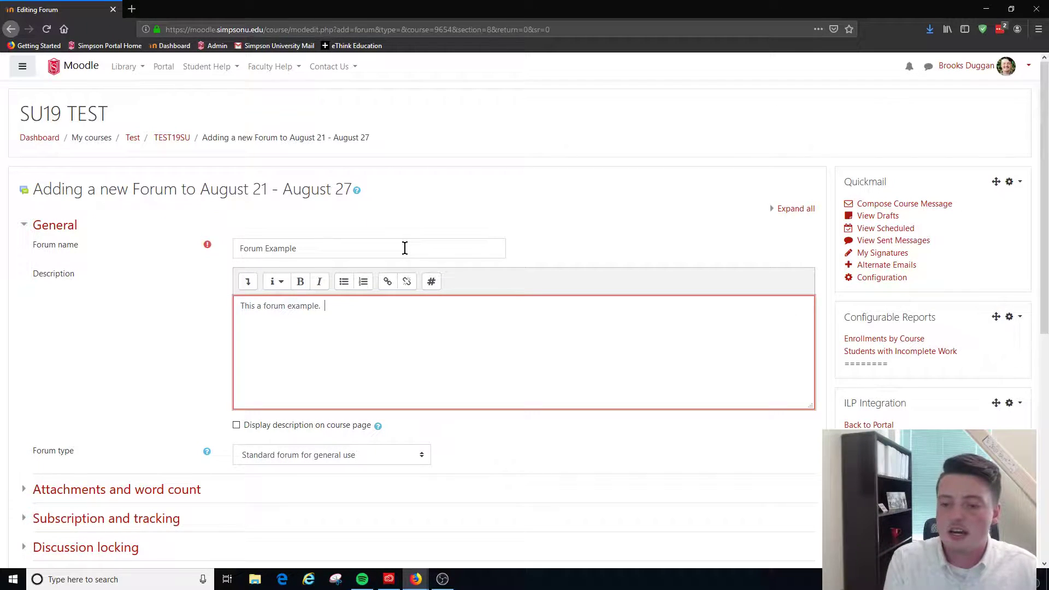
type("Ple")
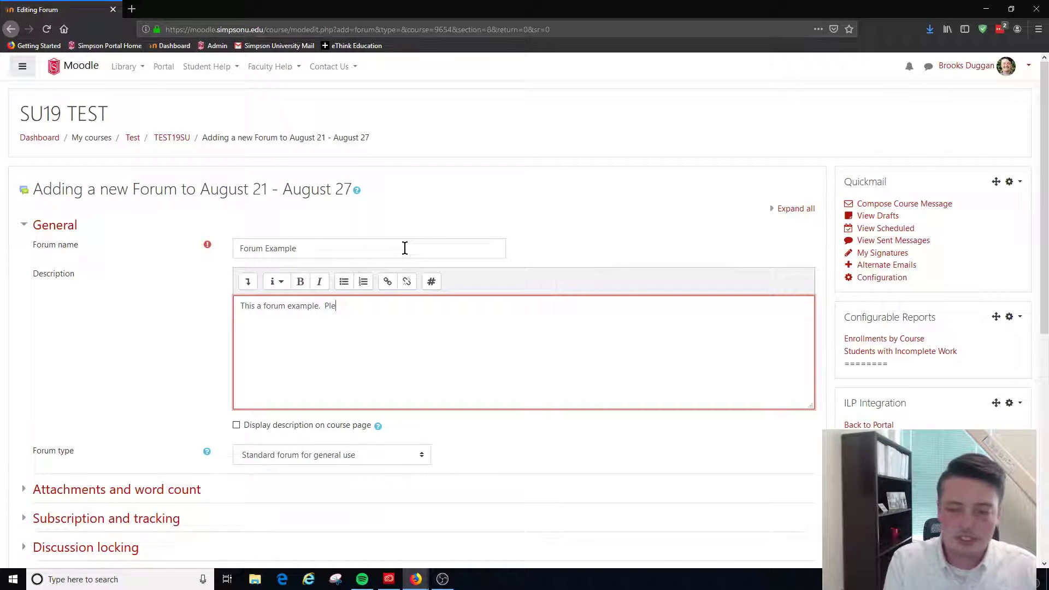
type("ase submit o")
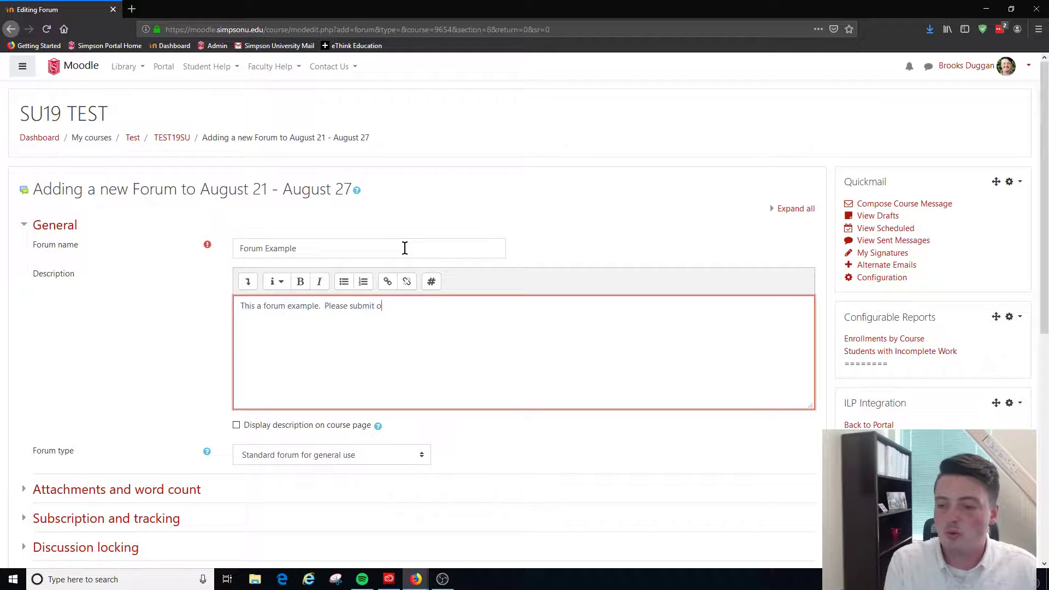
type("ne original")
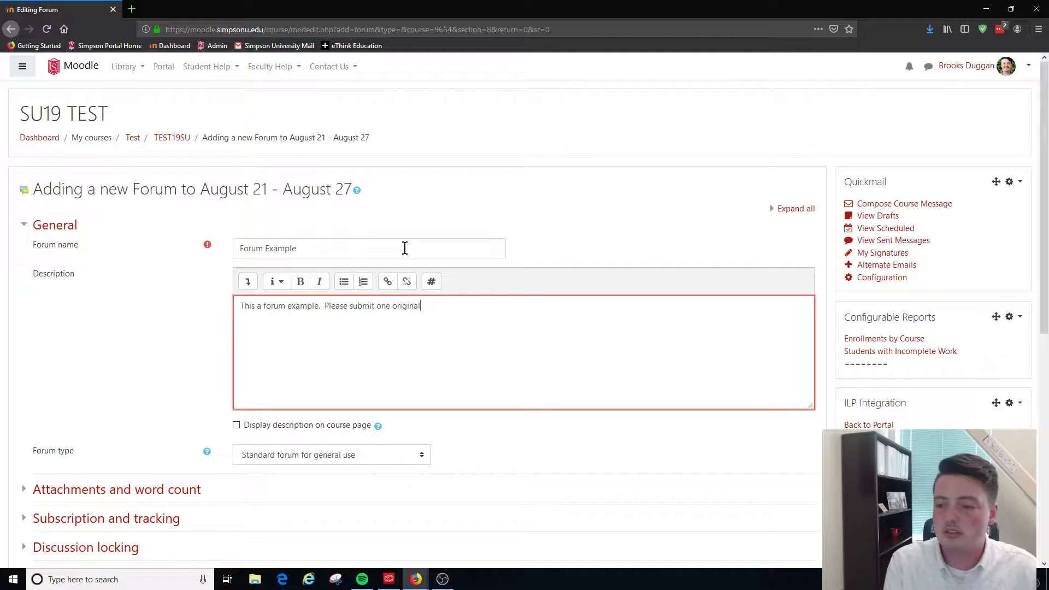
type(" post, and two comments ")
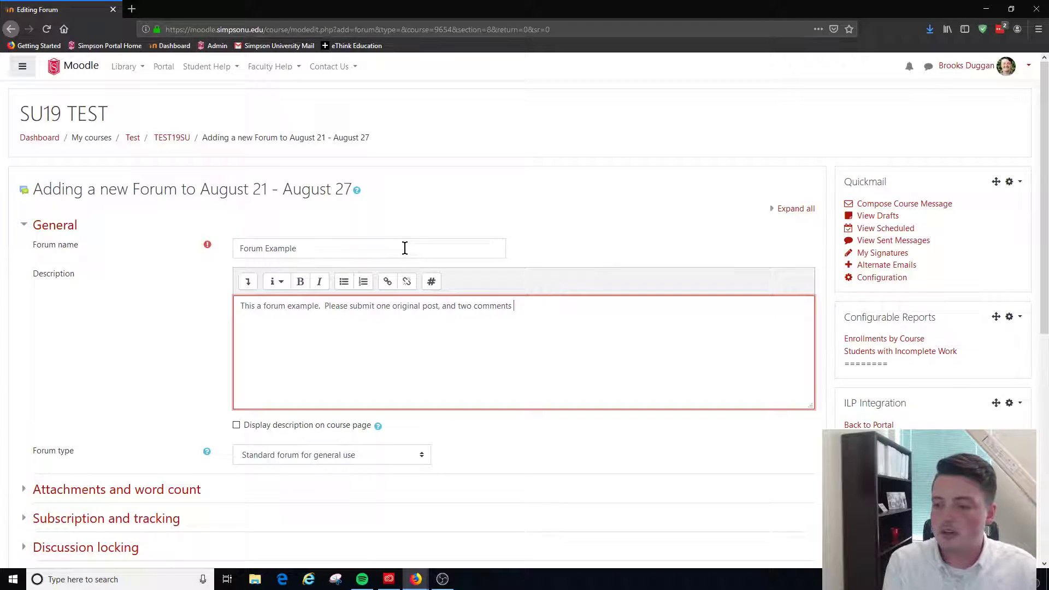
type("on your p")
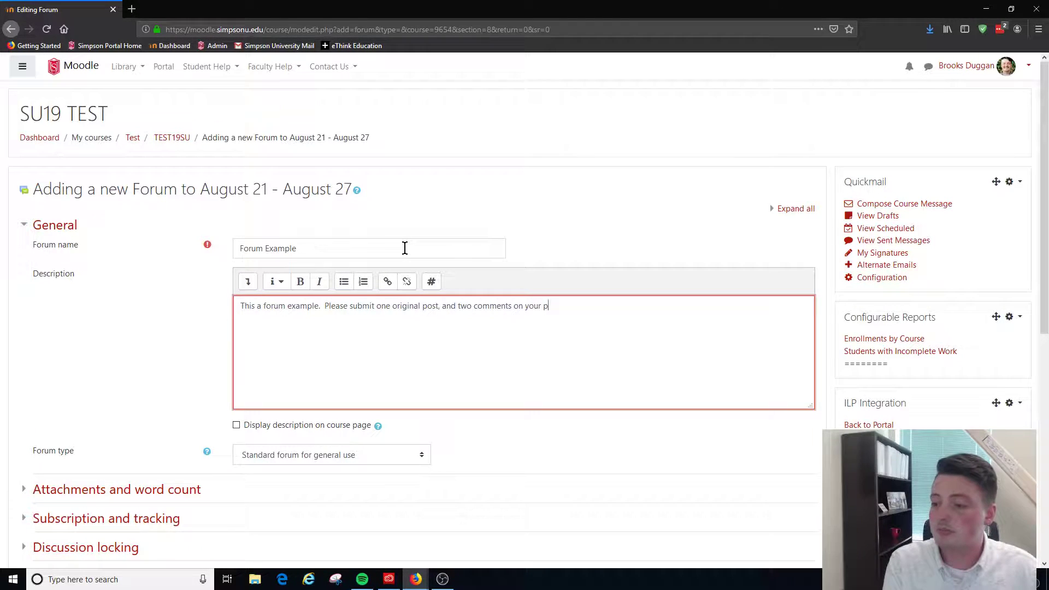
type("eer's posts.")
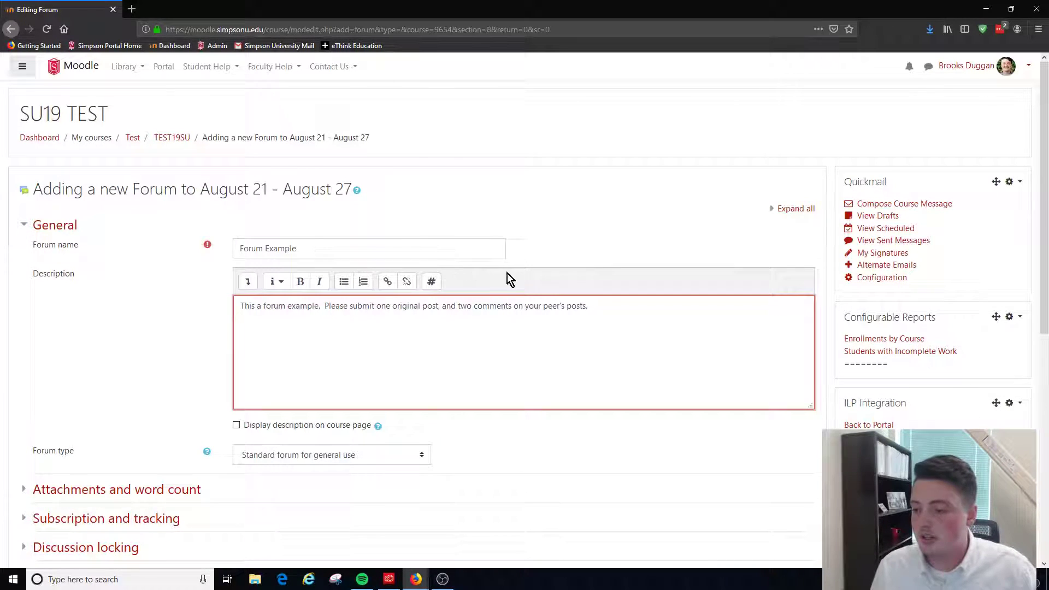
Change "peer's" to "peers'" in the forum description
left_click(563, 306)
key("BackSpace")
key("BackSpace")
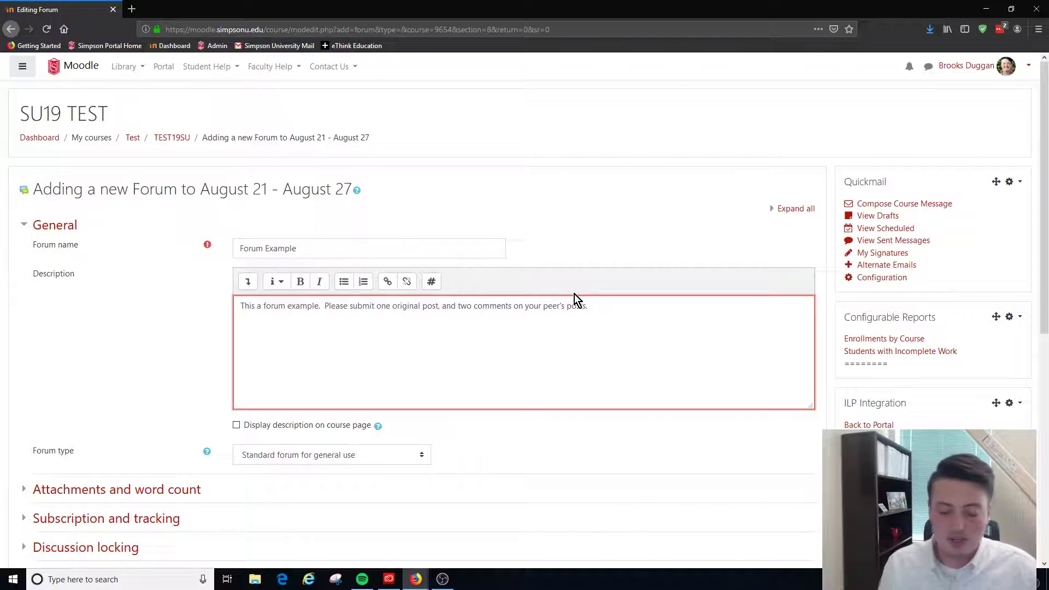
type("'")
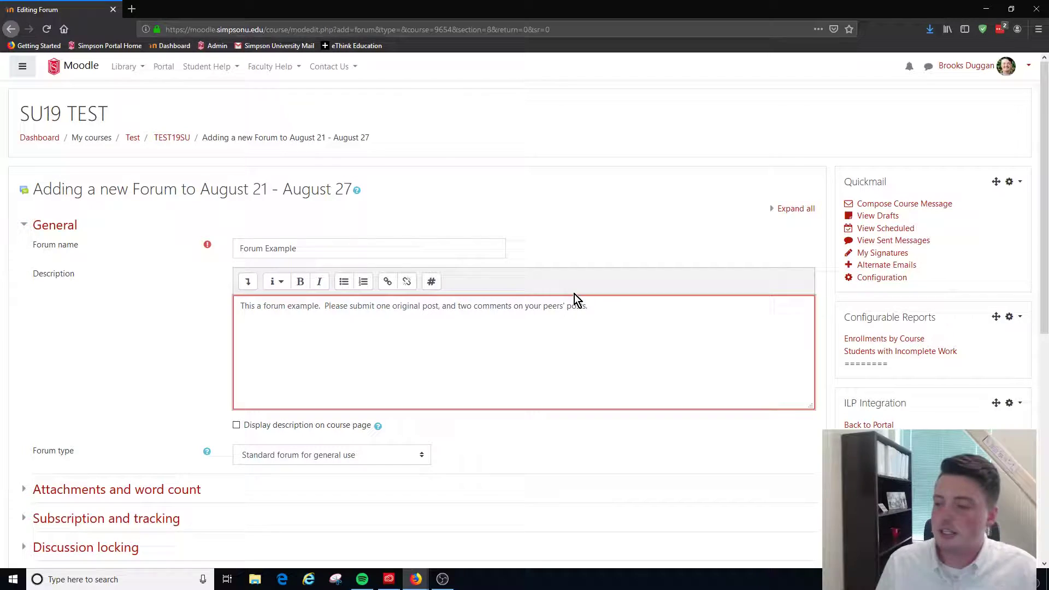
Enable displaying the description on the course page and set the forum type to Q and A forum
left_click(480, 442)
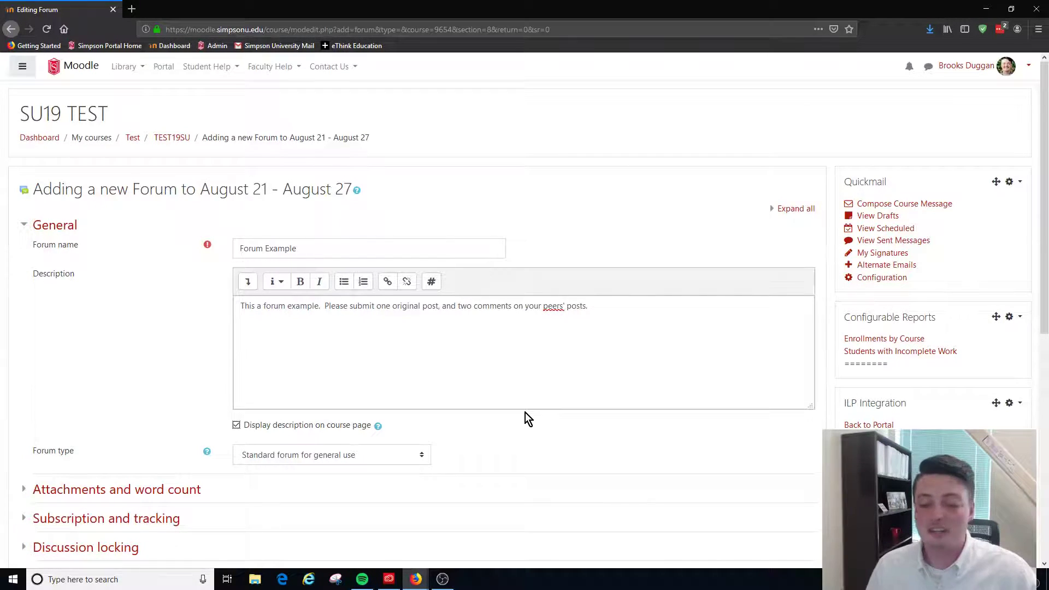
scroll(526, 413, "down", 2)
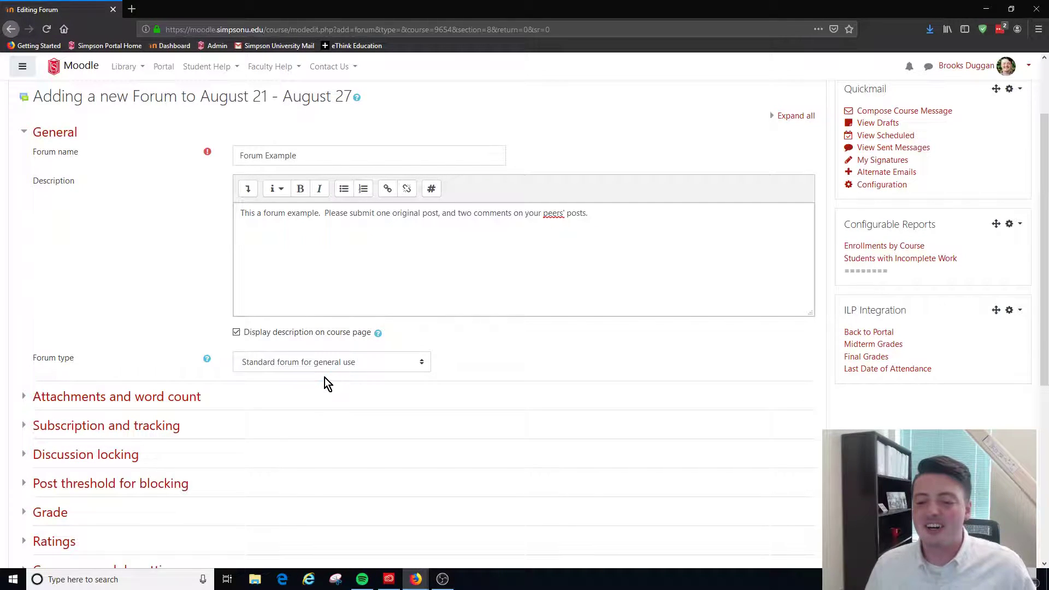
left_click(326, 365)
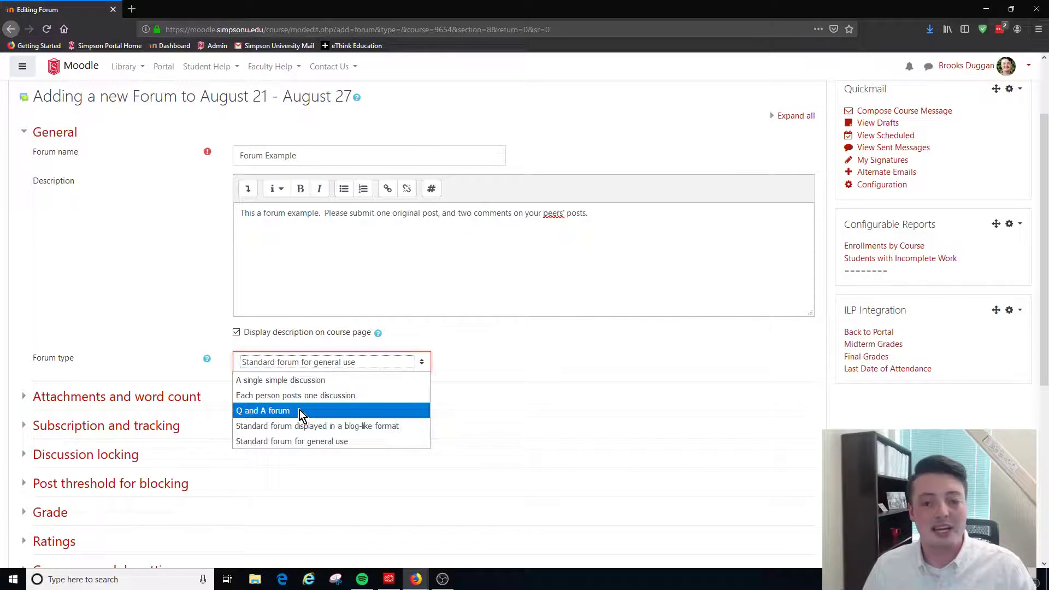
left_click(301, 414)
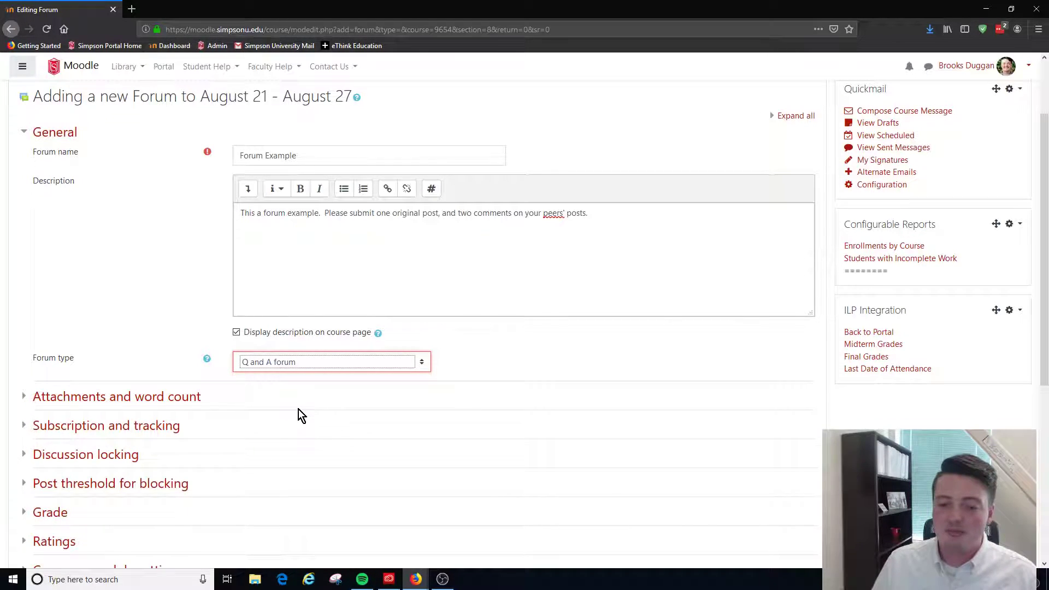
Reword "peers'" as "peer's" in the forum description, keeping a space before "posts"
left_click(566, 218)
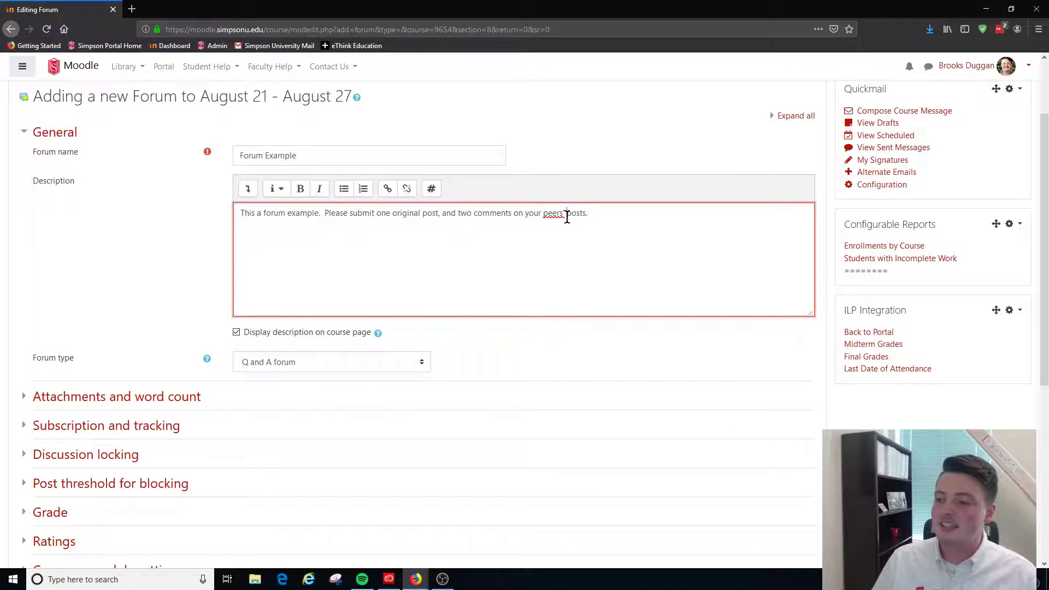
key("BackSpace")
key("BackSpace")
type("'s")
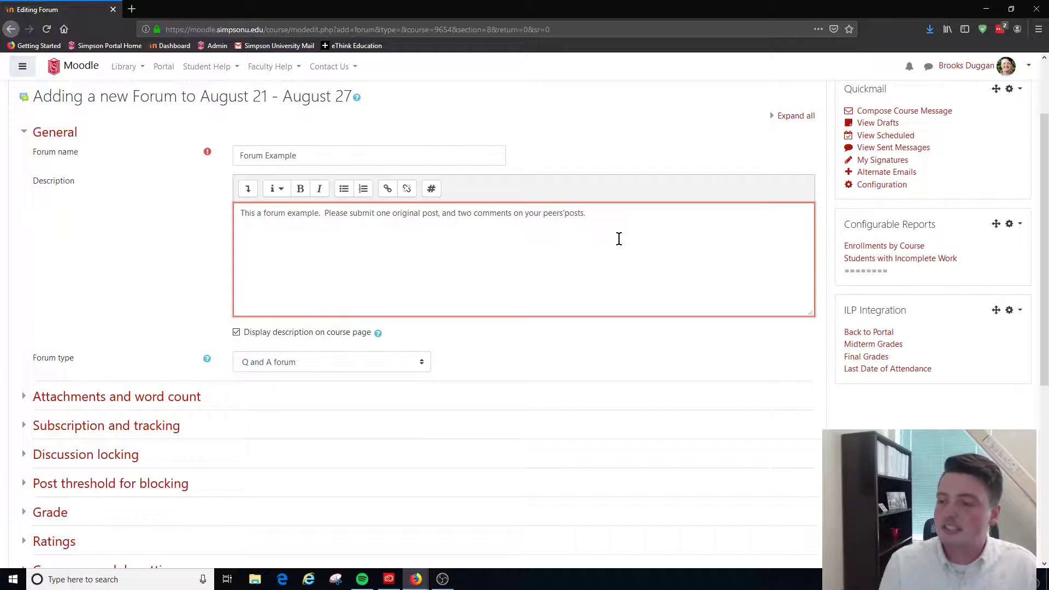
key("BackSpace")
key("BackSpace")
key("BackSpace")
key("BackSpace")
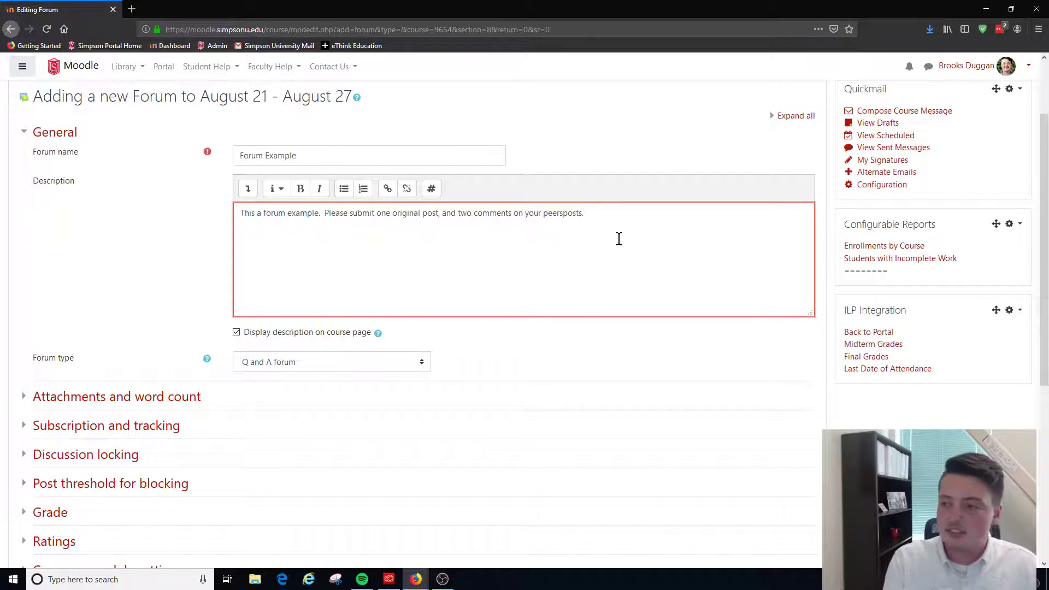
type("'s")
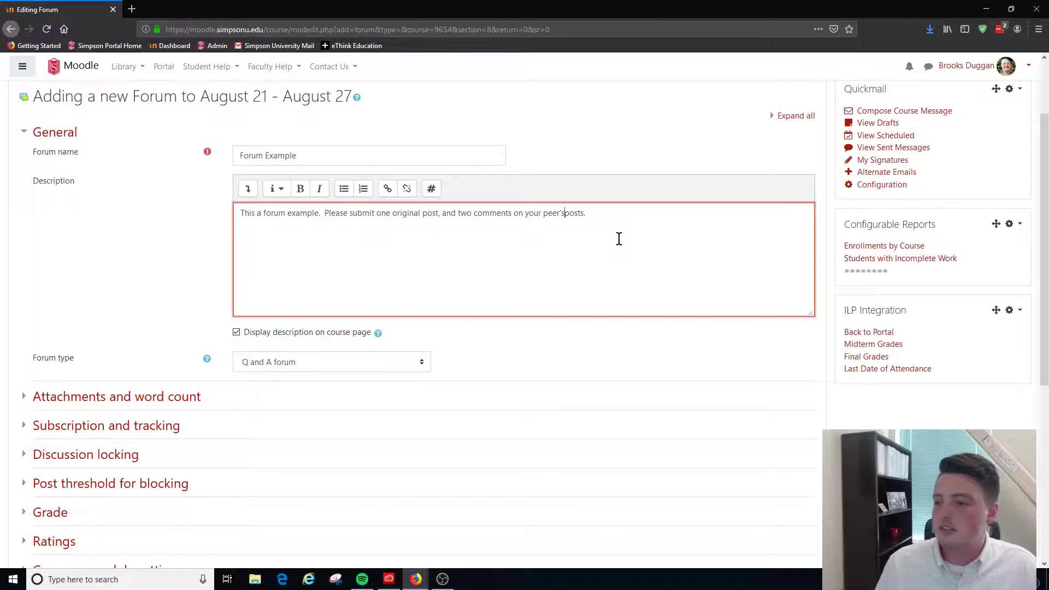
left_click(551, 367)
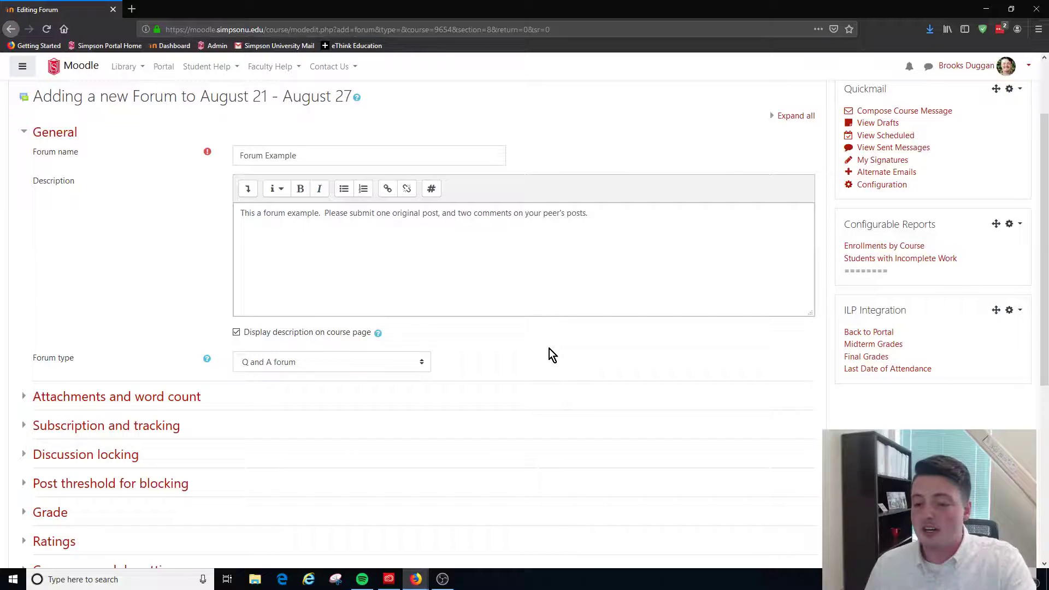
In the attachment and word count settings, allow a maximum of 1 attachment of up to 5MB and set Display word count to Yes
left_click(142, 398)
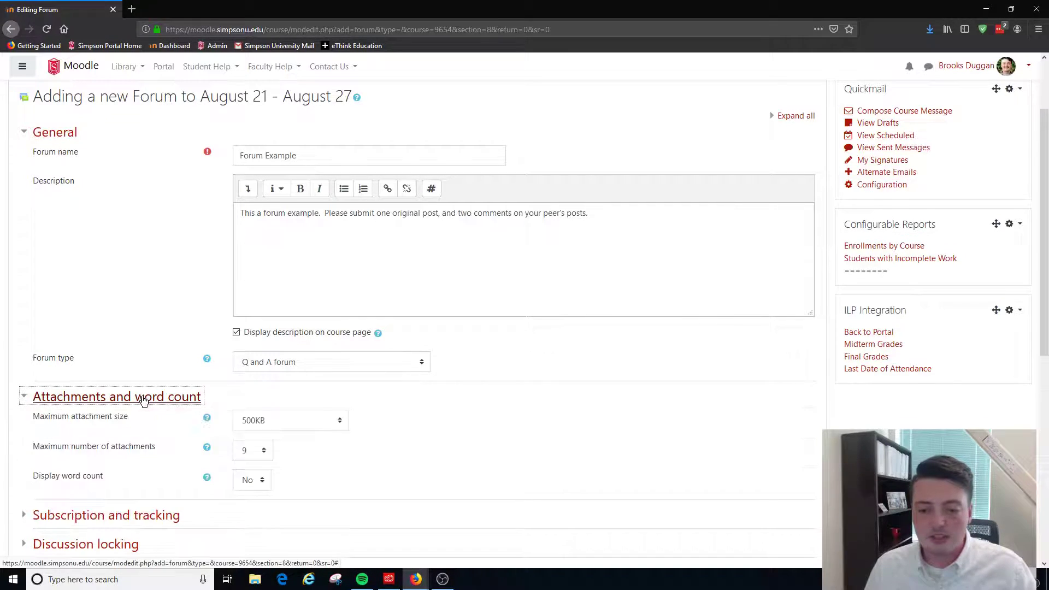
scroll(539, 374, "down", 1)
scroll(539, 377, "down", 1)
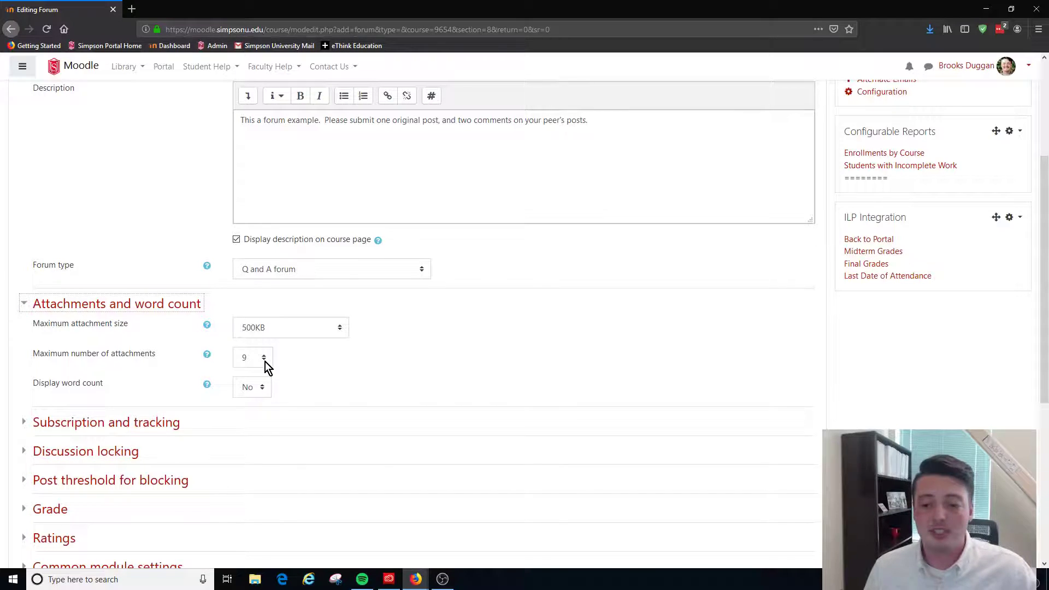
left_click(264, 360)
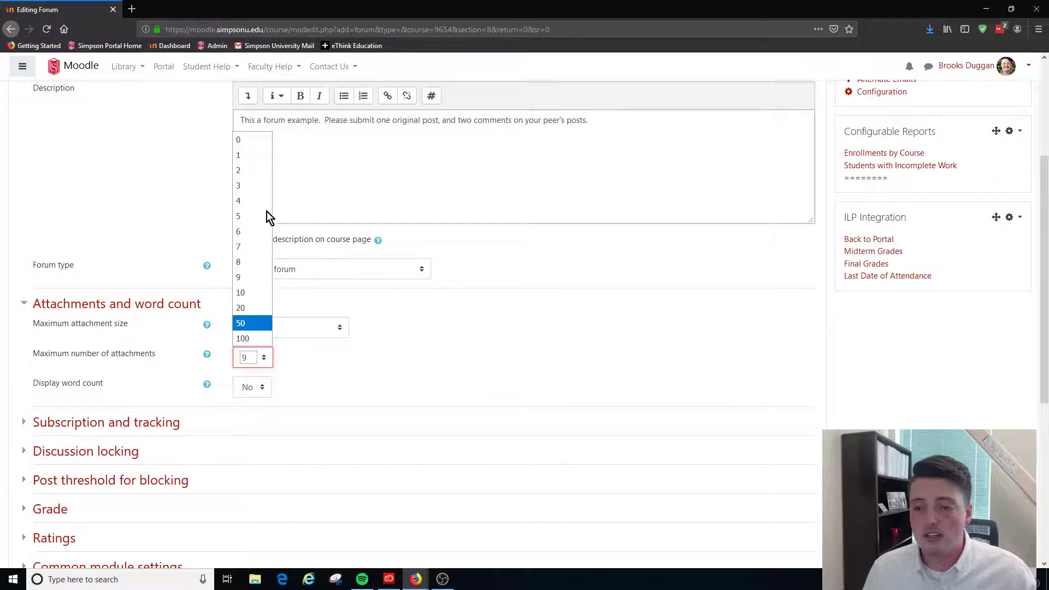
left_click(242, 140)
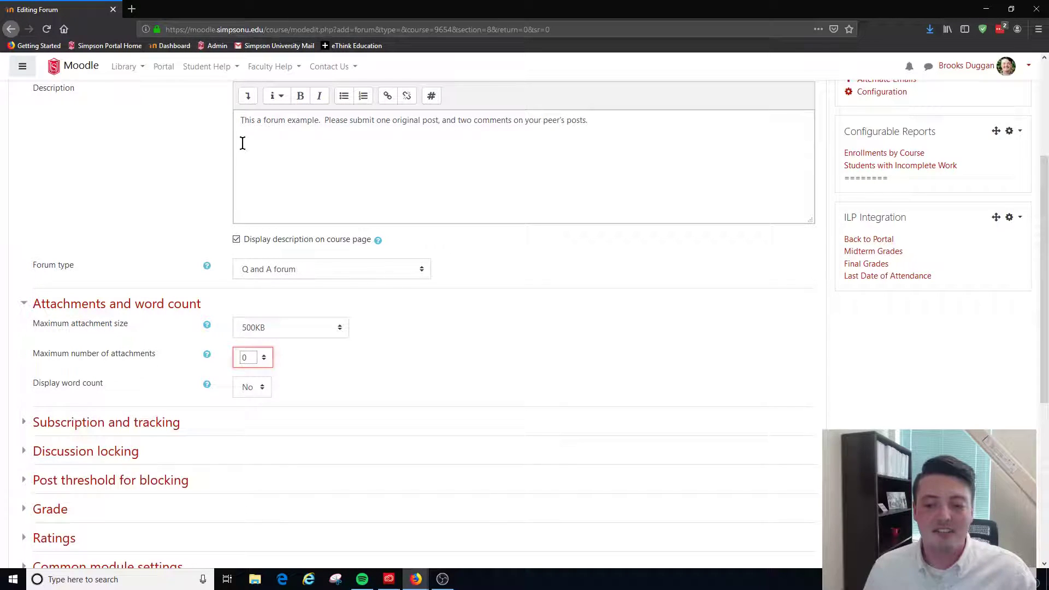
left_click(250, 387)
left_click(255, 422)
left_click(258, 355)
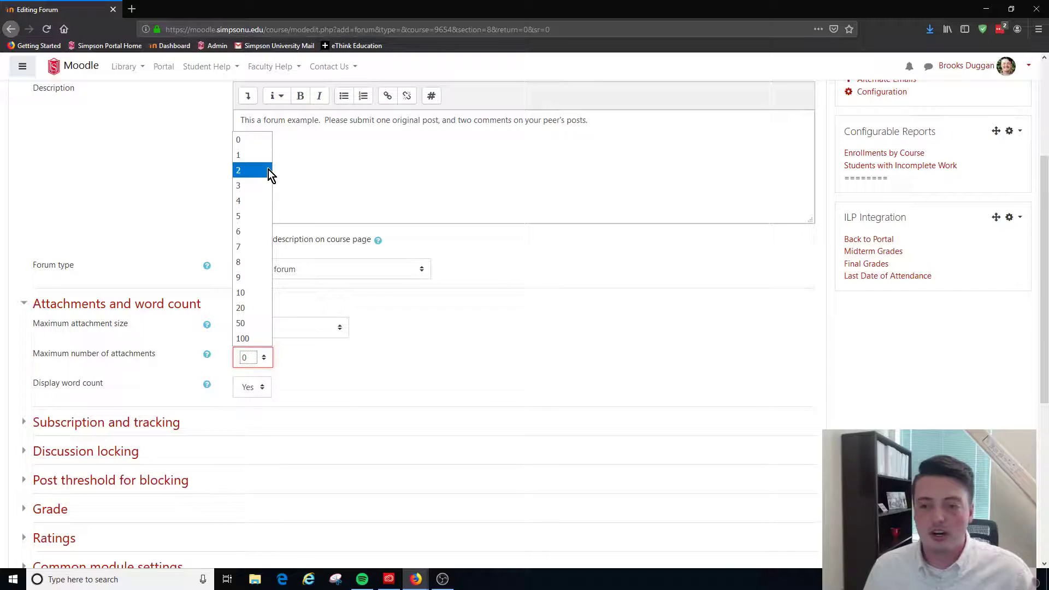
left_click(260, 155)
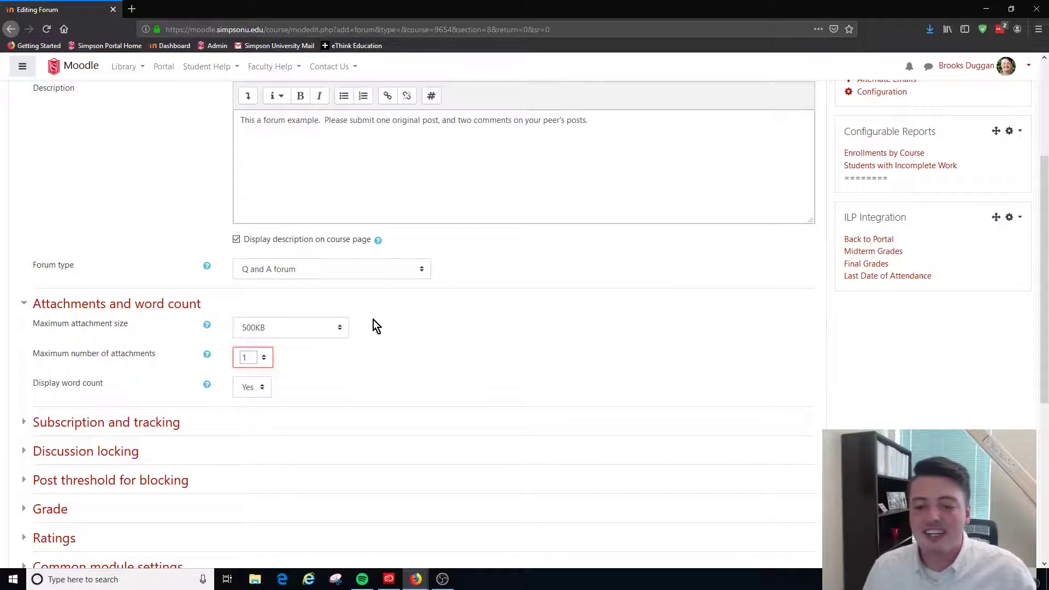
left_click(337, 332)
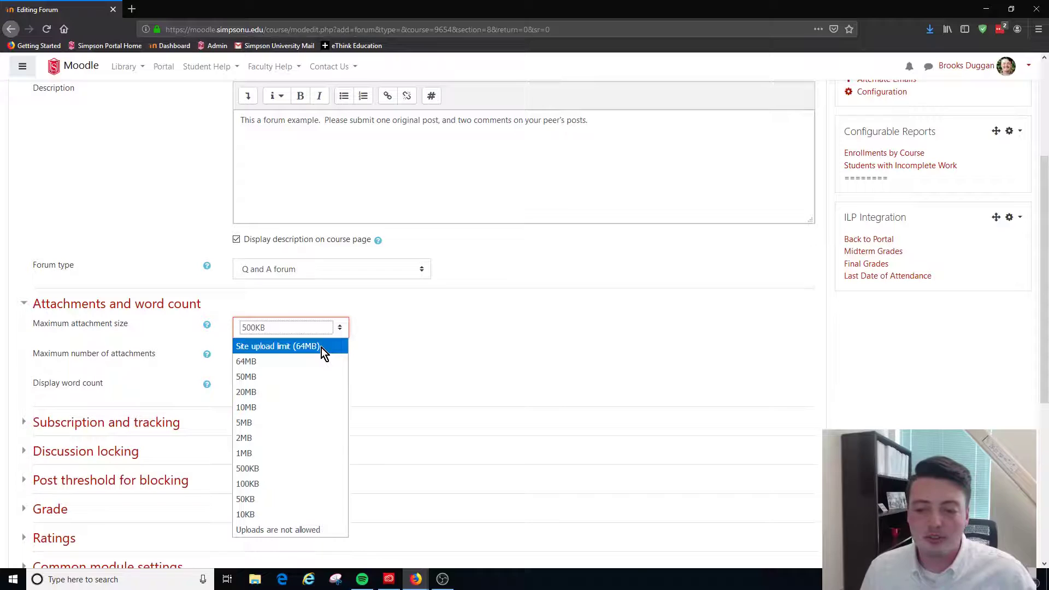
left_click(294, 422)
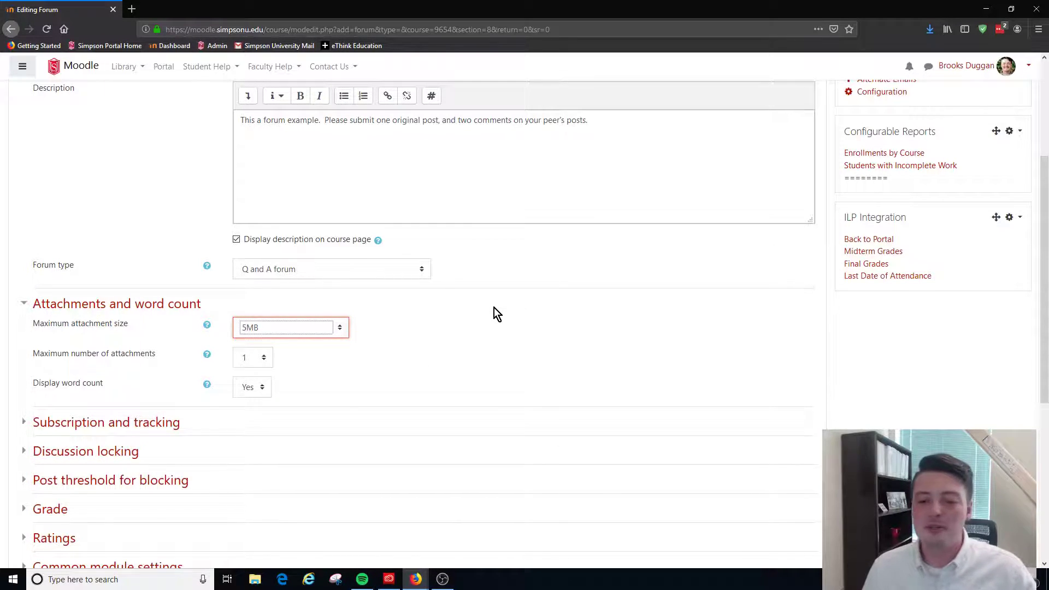
scroll(437, 350, "down", 3)
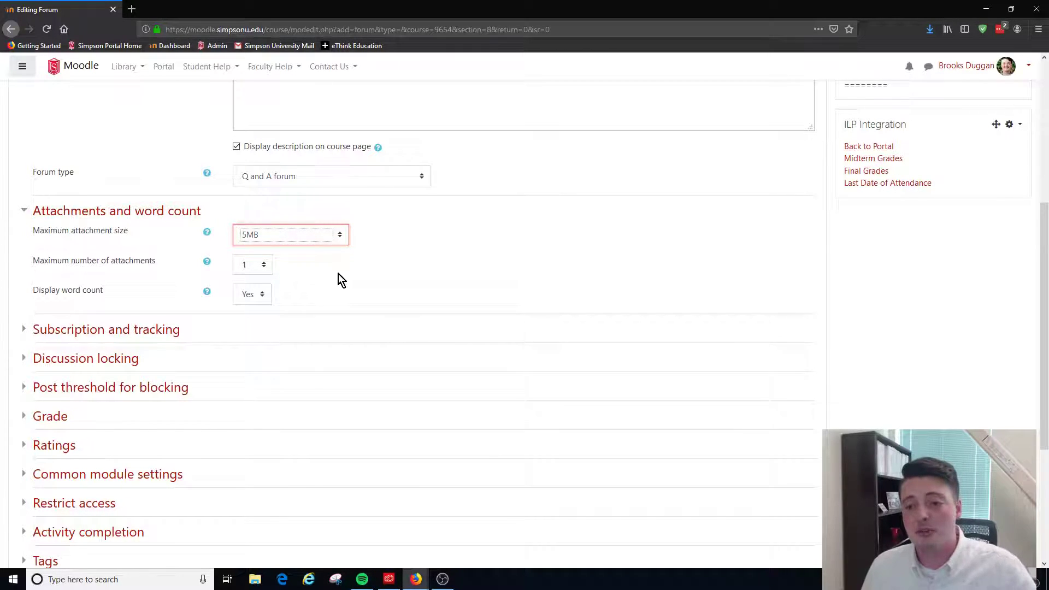
scroll(339, 274, "down", 2)
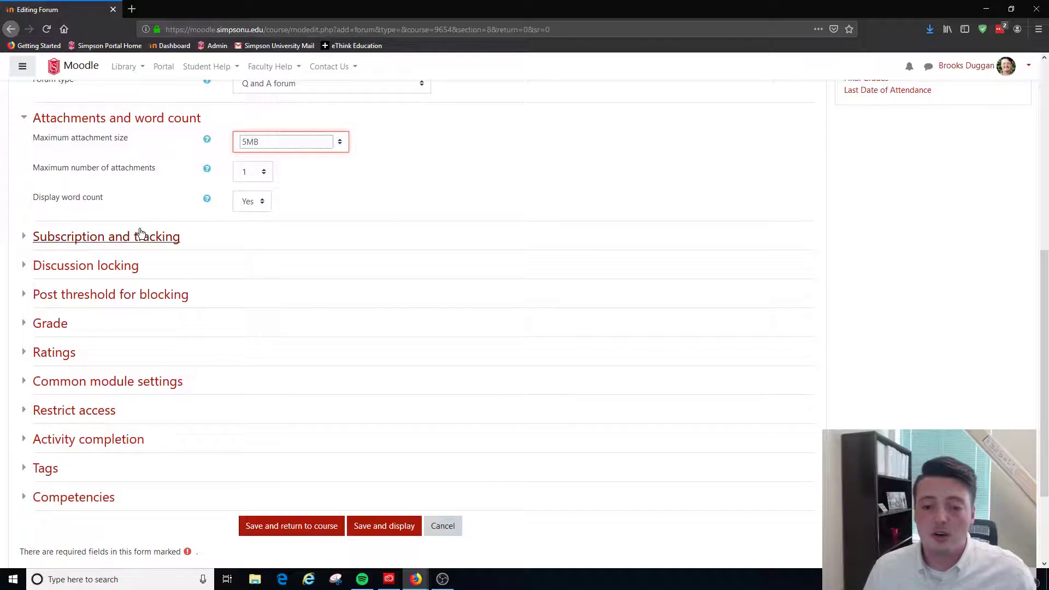
Review the read tracking choices under Subscription and tracking and the inactivity periods under Discussion locking, keeping Do not lock discussions
left_click(105, 241)
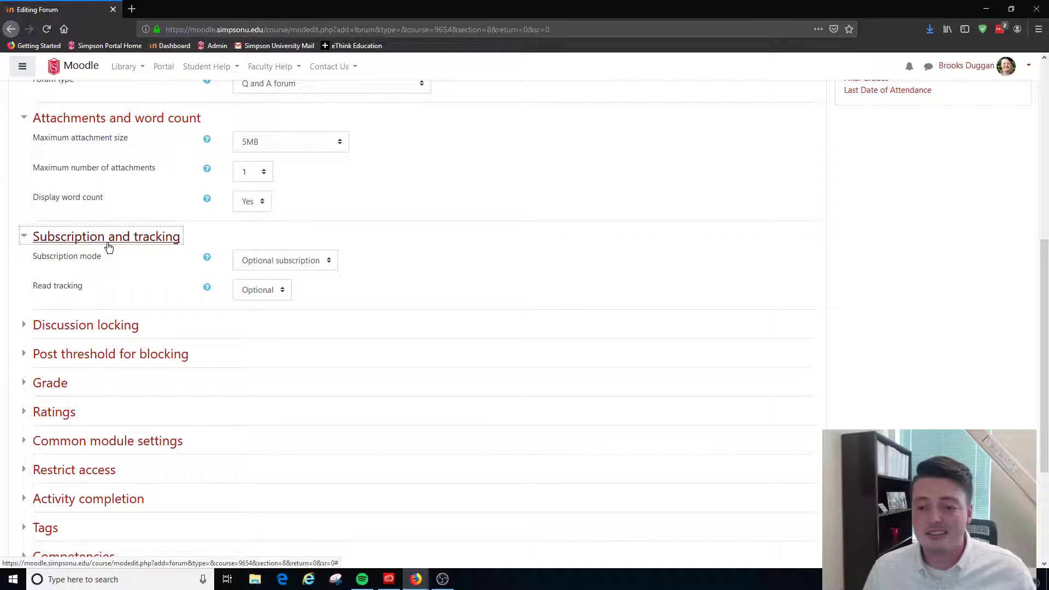
left_click(280, 293)
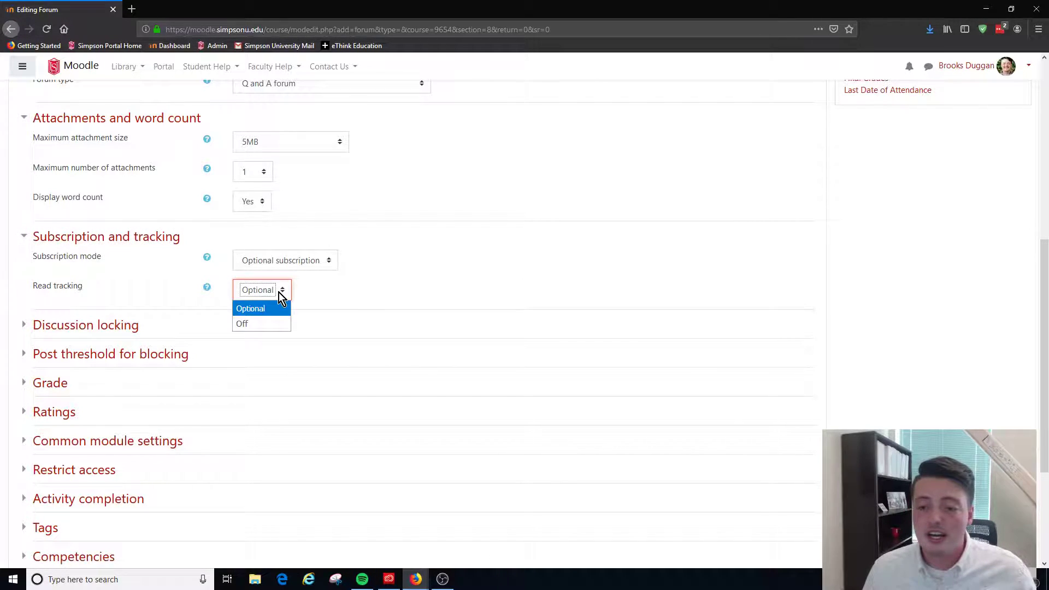
left_click(395, 283)
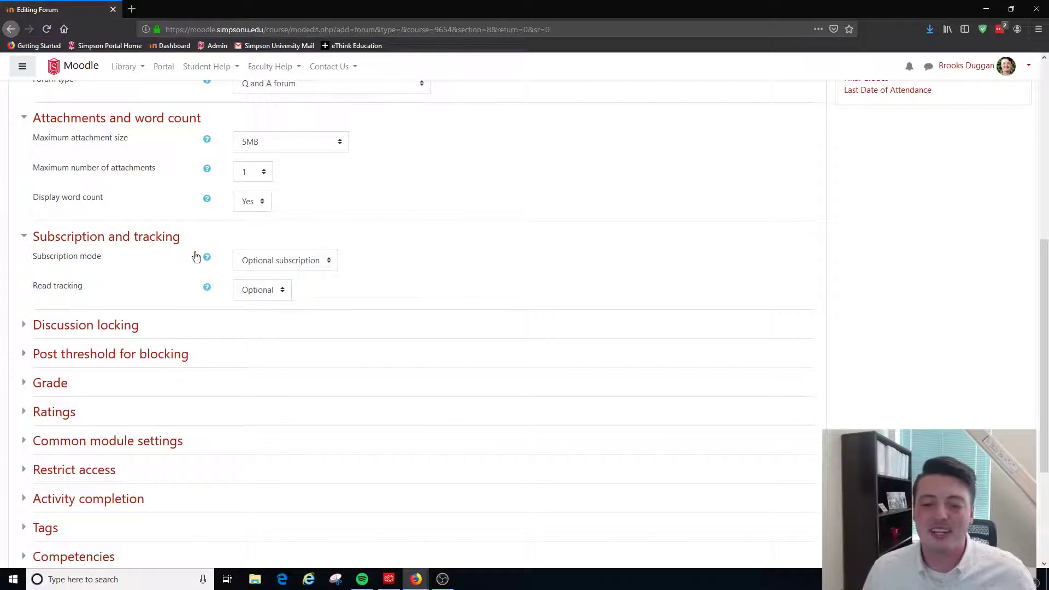
left_click(116, 239)
left_click(104, 267)
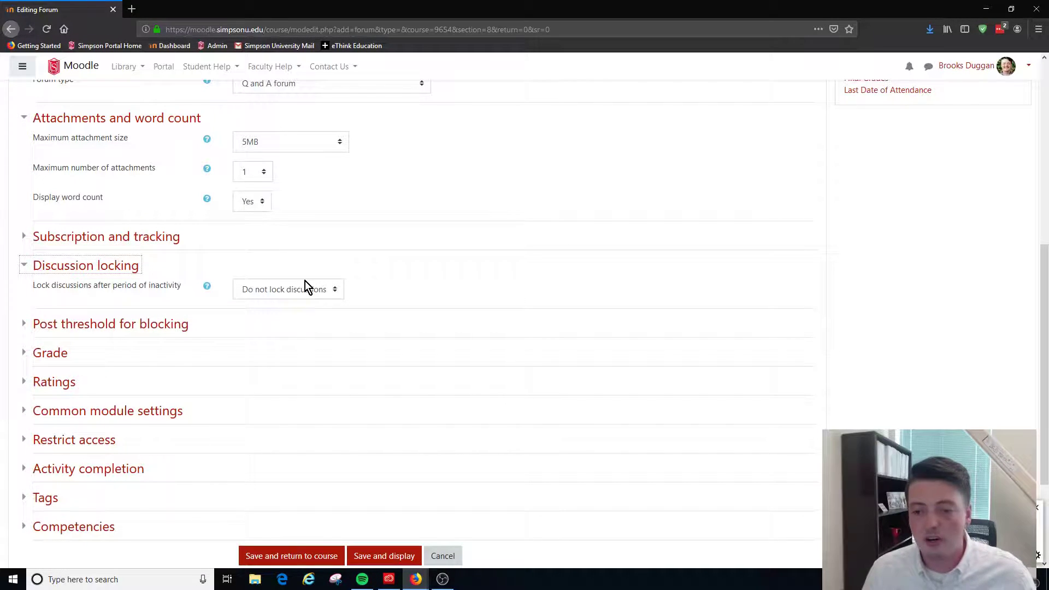
left_click(304, 285)
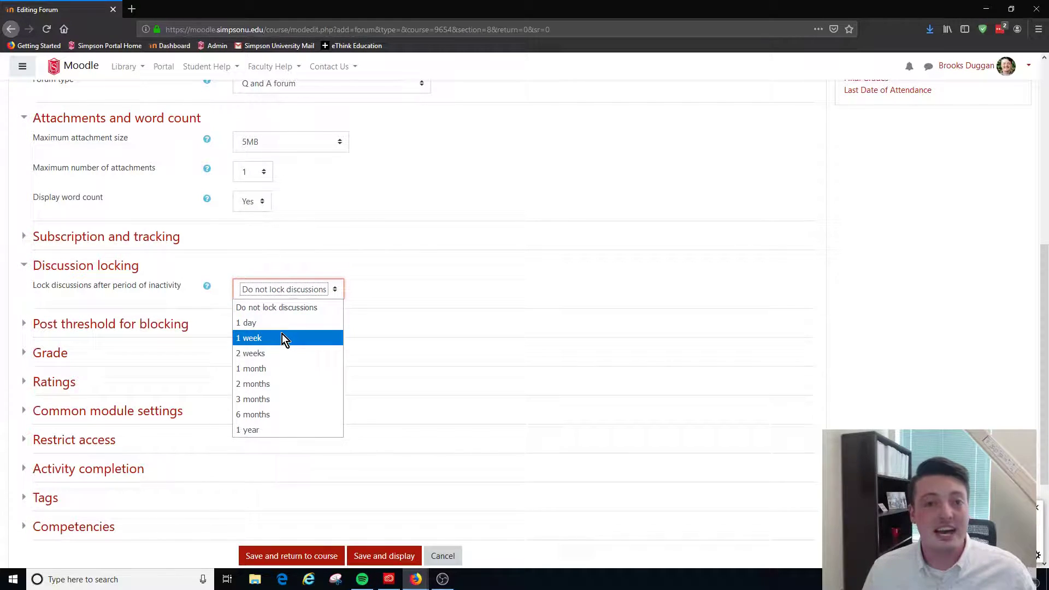
left_click(315, 307)
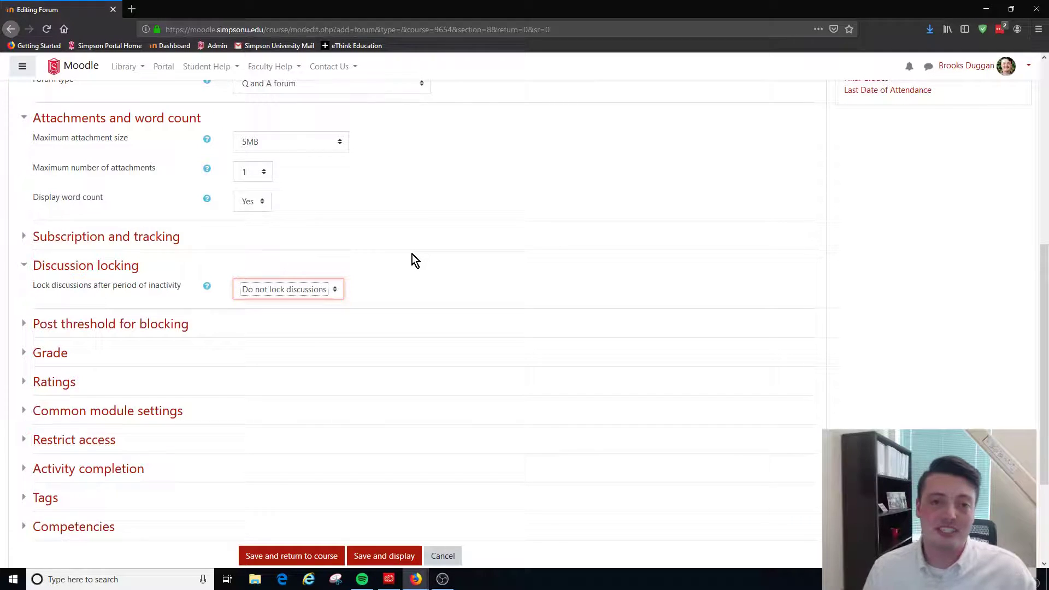
scroll(412, 254, "down", 3)
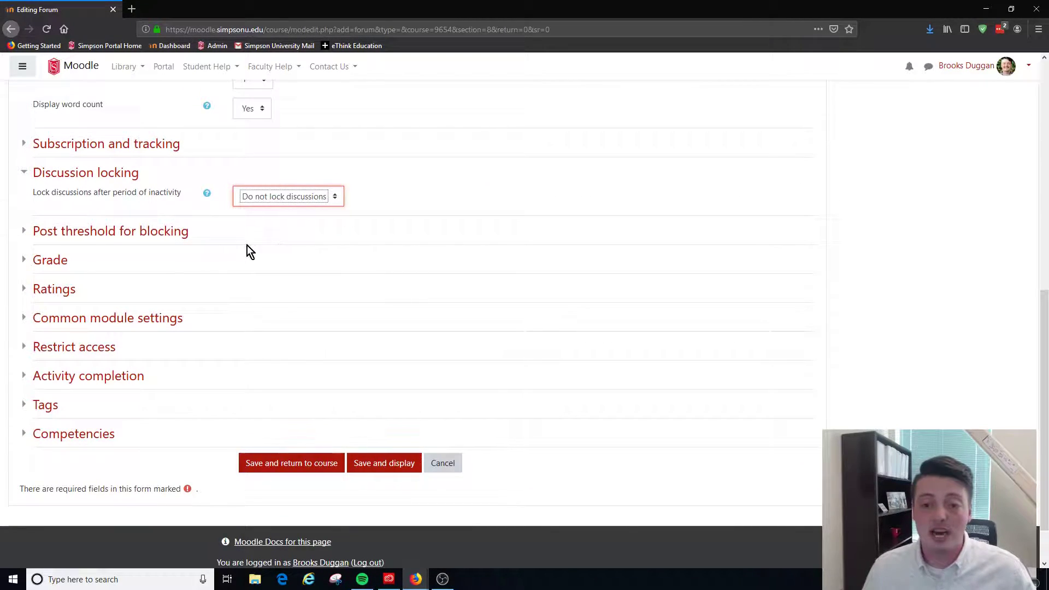
left_click(94, 172)
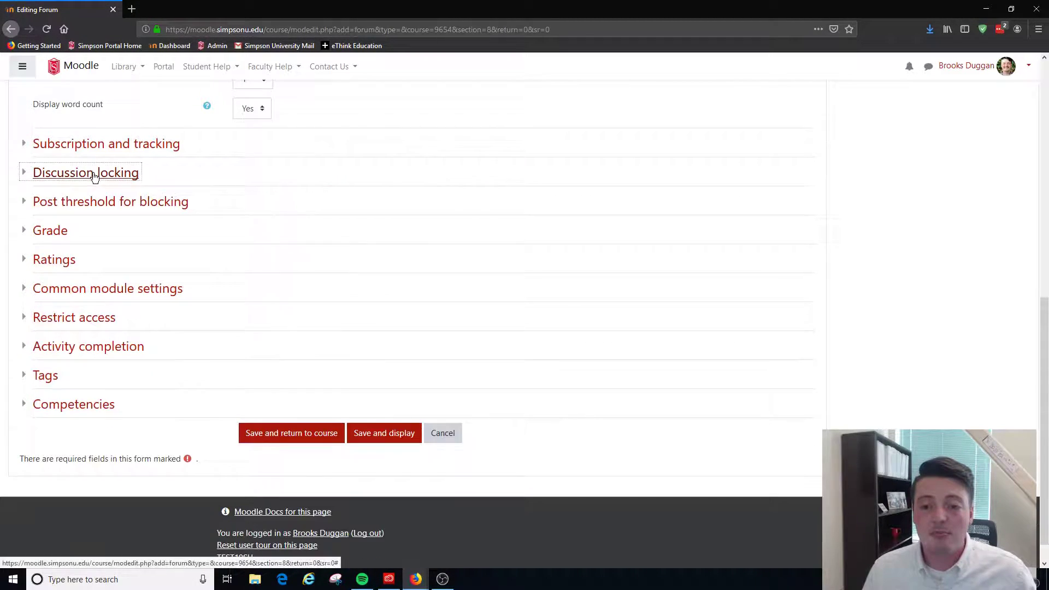
Review the blocking time periods under Post threshold for blocking and the grade category choices under Grade
left_click(117, 202)
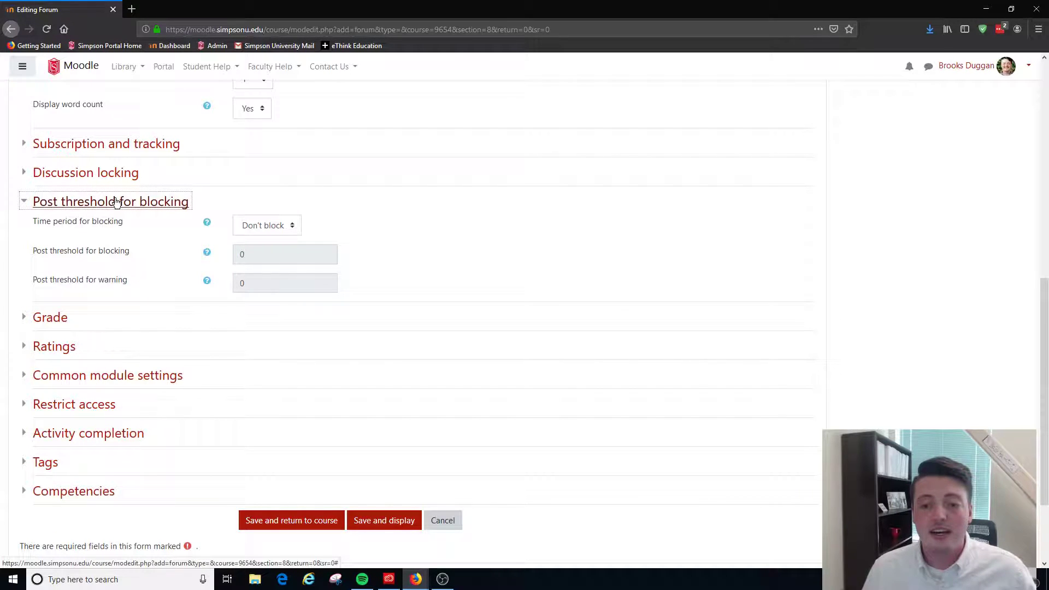
left_click(286, 226)
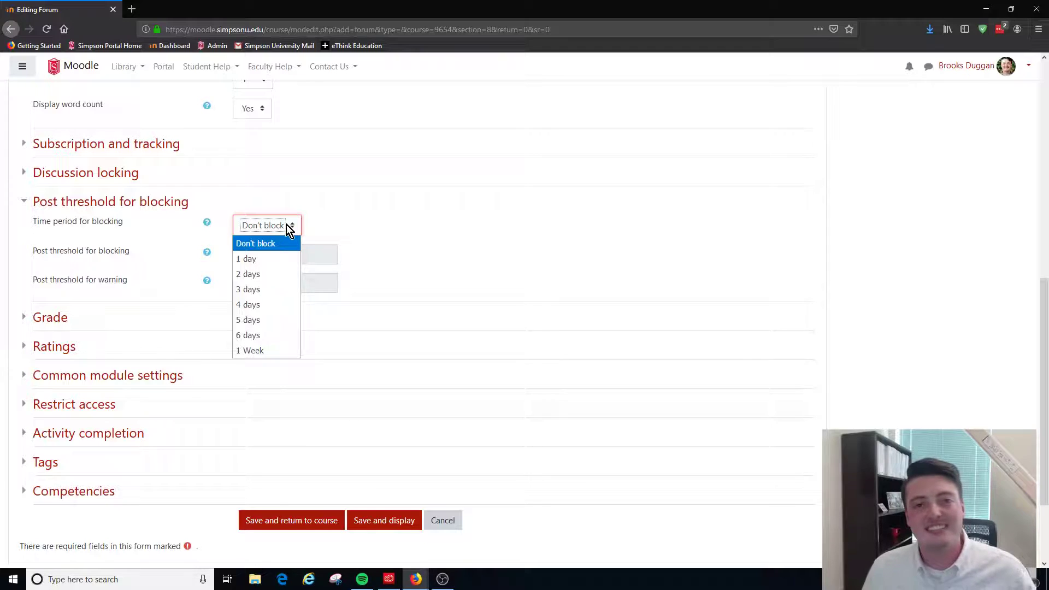
left_click(185, 201)
left_click(183, 200)
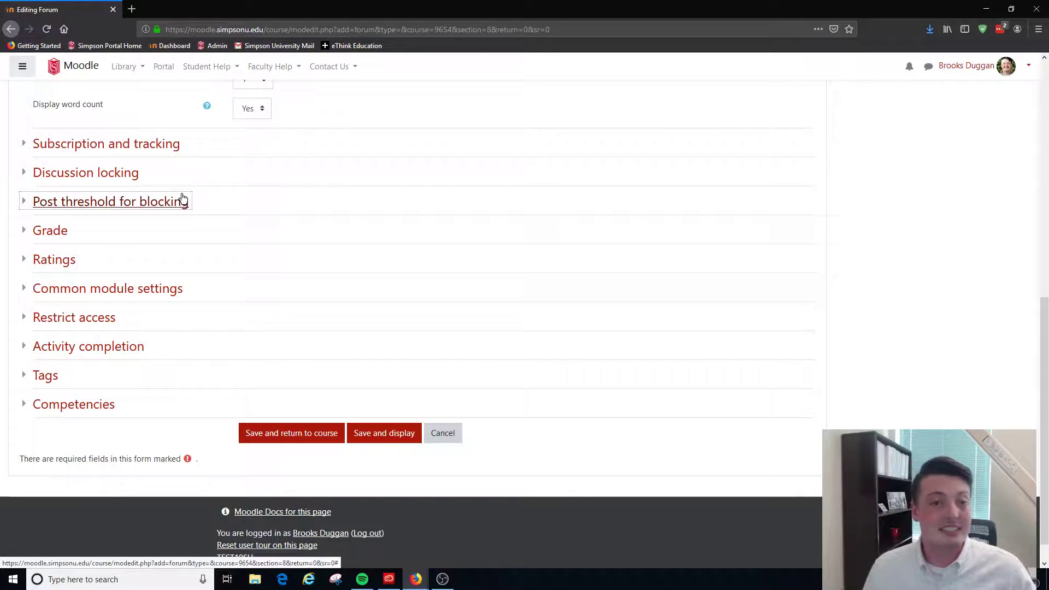
left_click(54, 230)
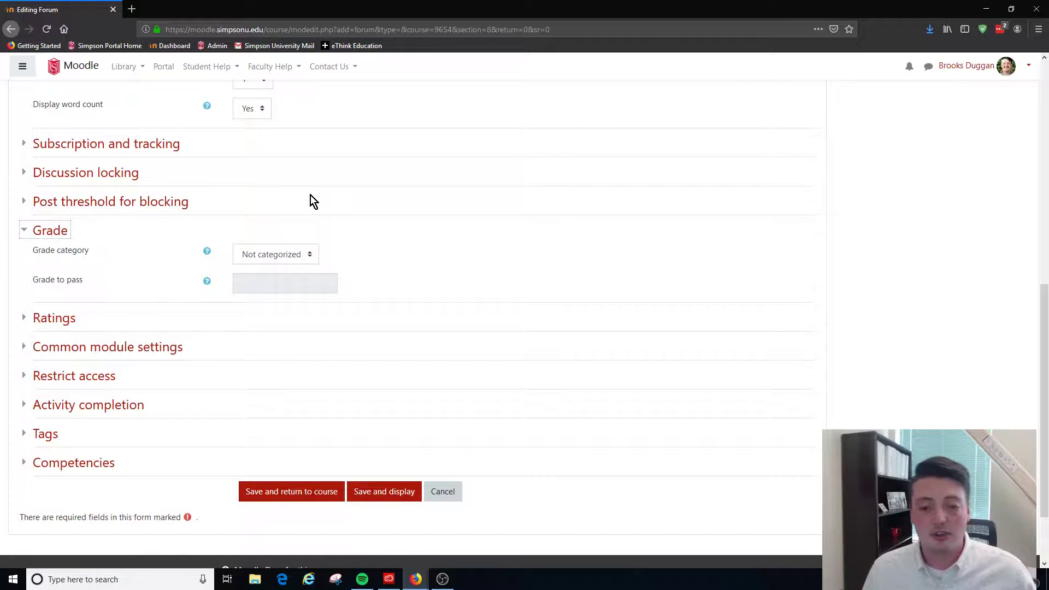
left_click(302, 259)
left_click(302, 259)
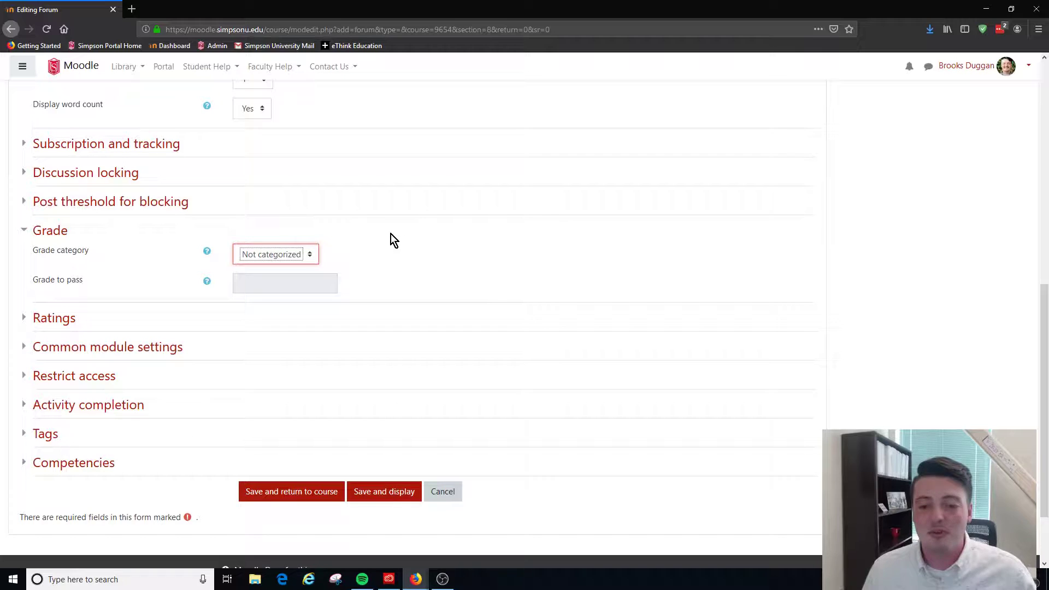
left_click(50, 230)
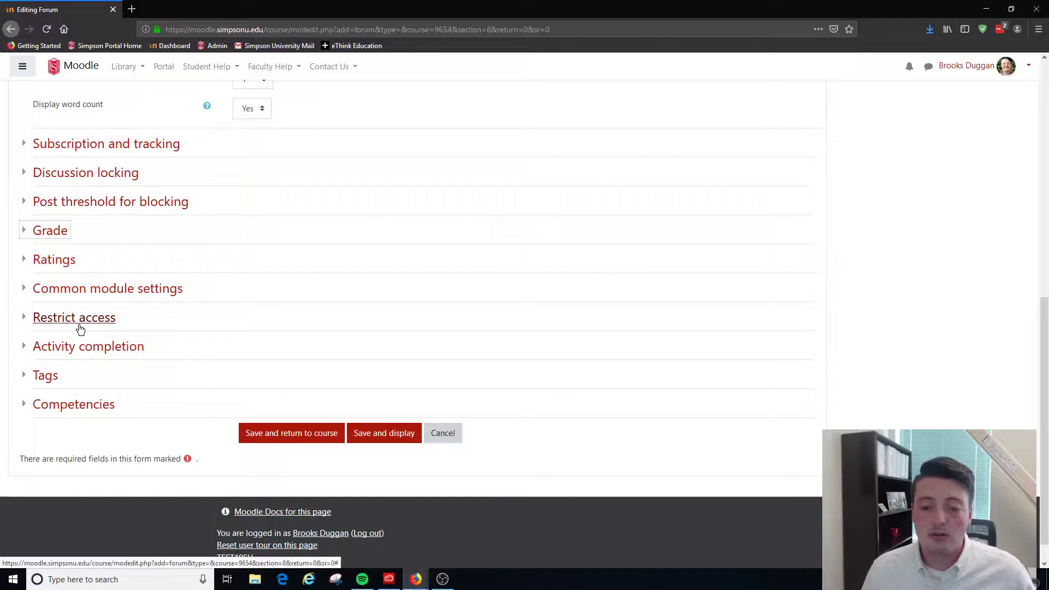
In the activity completion settings, set completion tracking to Show activity as complete when conditions are met
left_click(80, 349)
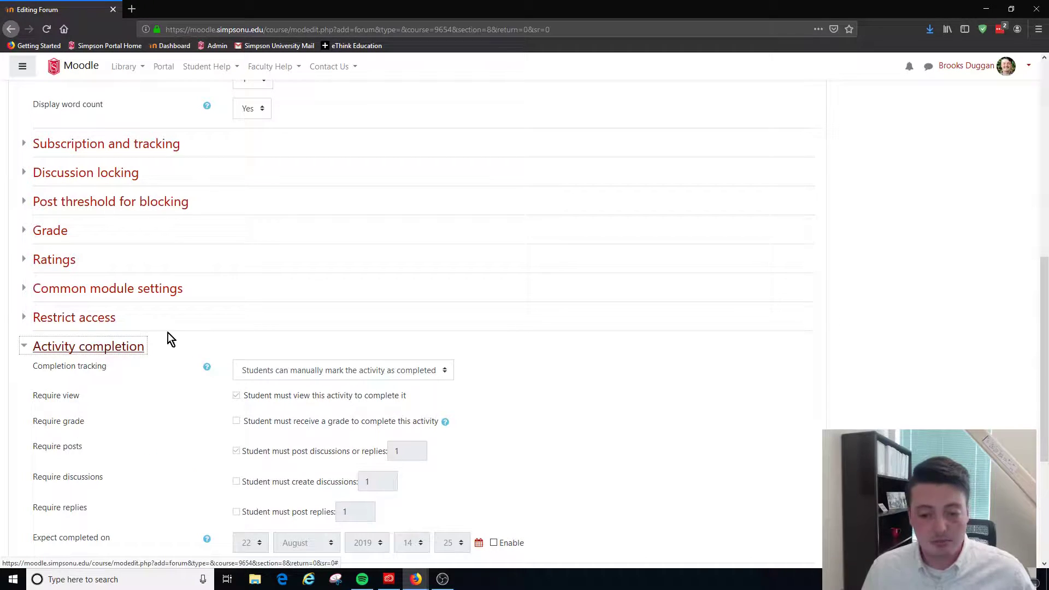
scroll(574, 297, "down", 3)
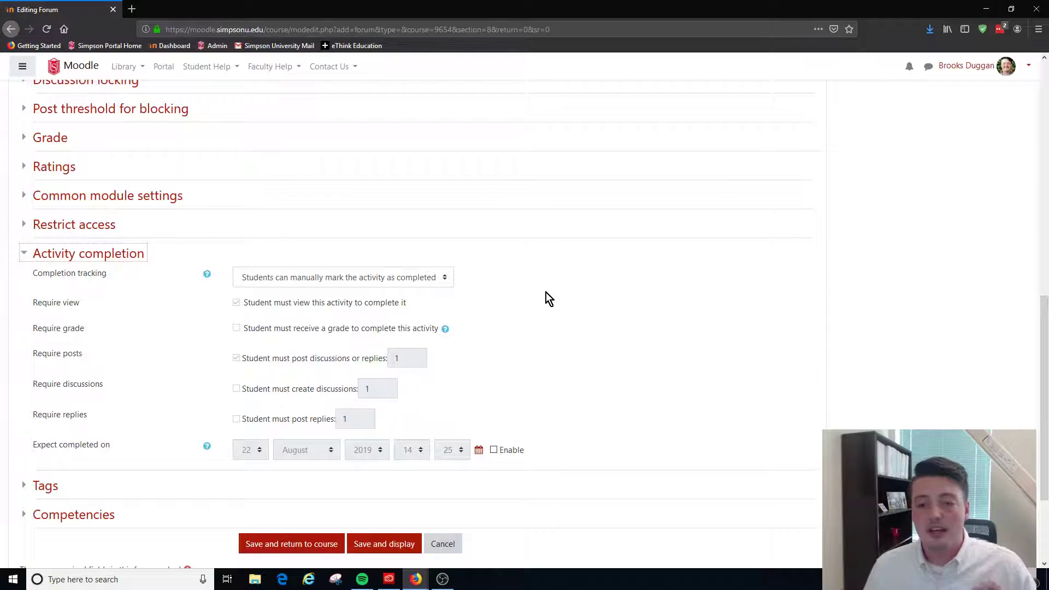
scroll(530, 287, "up", 10)
scroll(528, 285, "up", 3)
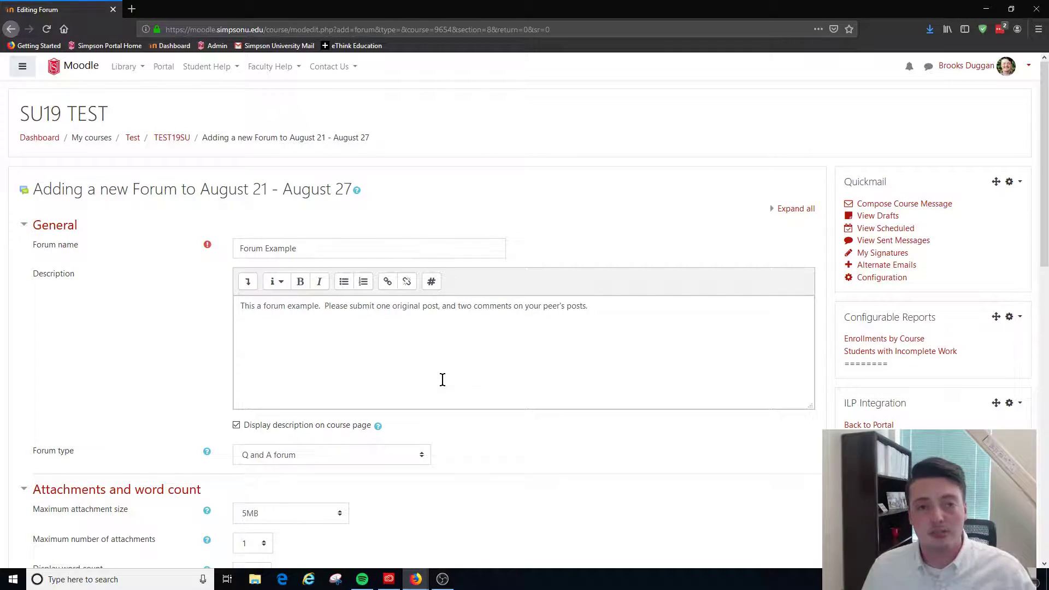
scroll(442, 386, "down", 8)
scroll(444, 385, "down", 4)
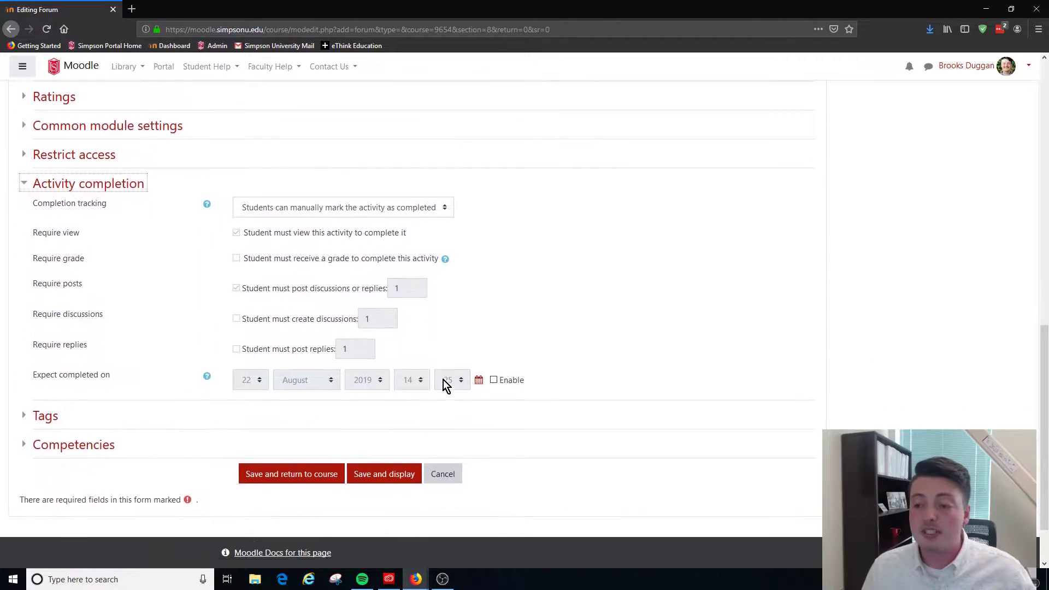
left_click(426, 190)
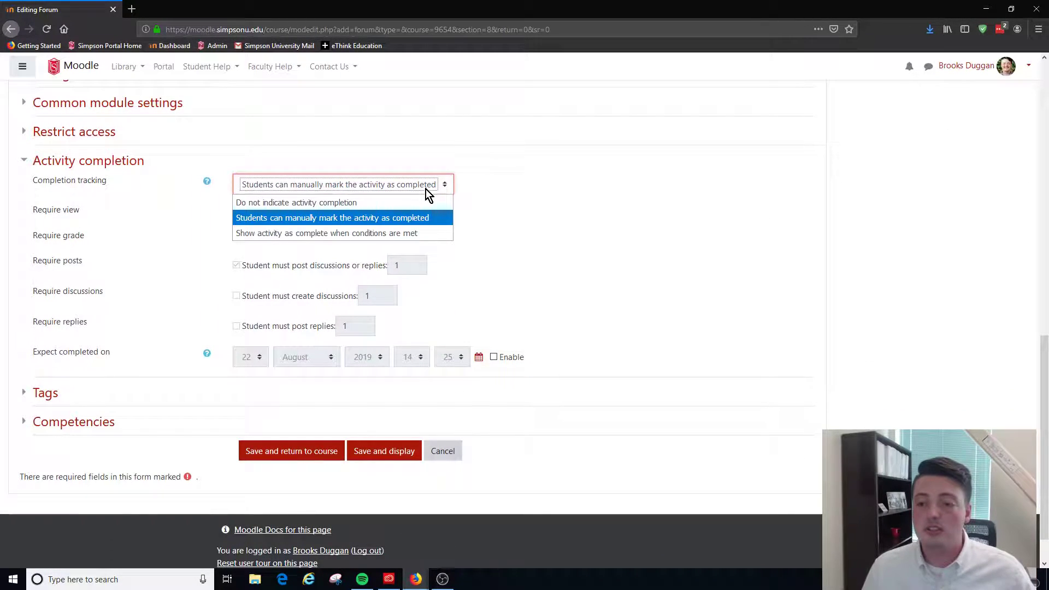
left_click(409, 231)
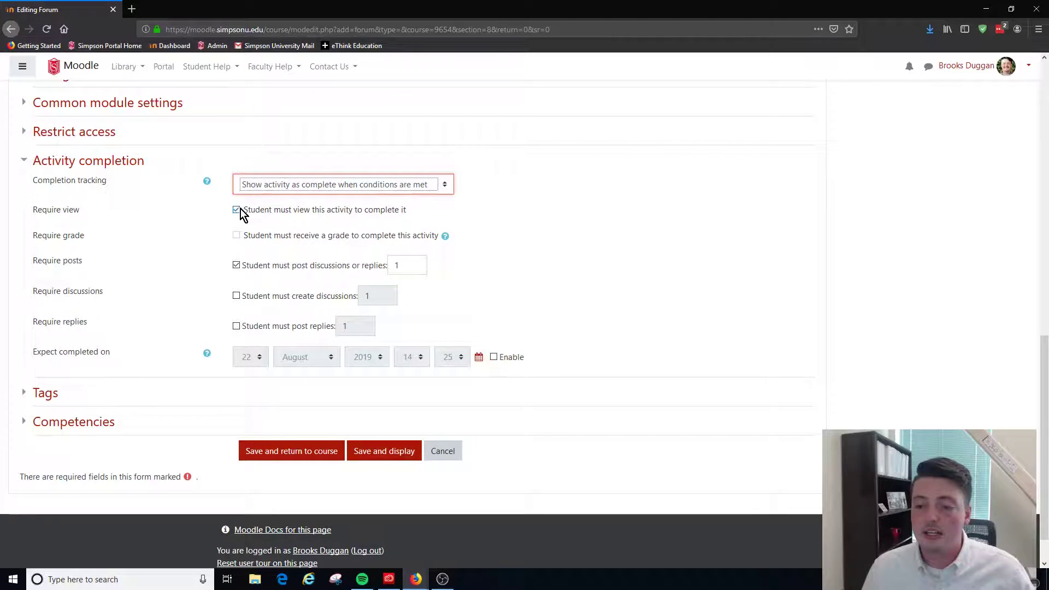
Require students to create 1 discussion and post 2 replies, with 3 discussions or replies required overall
left_click(237, 297)
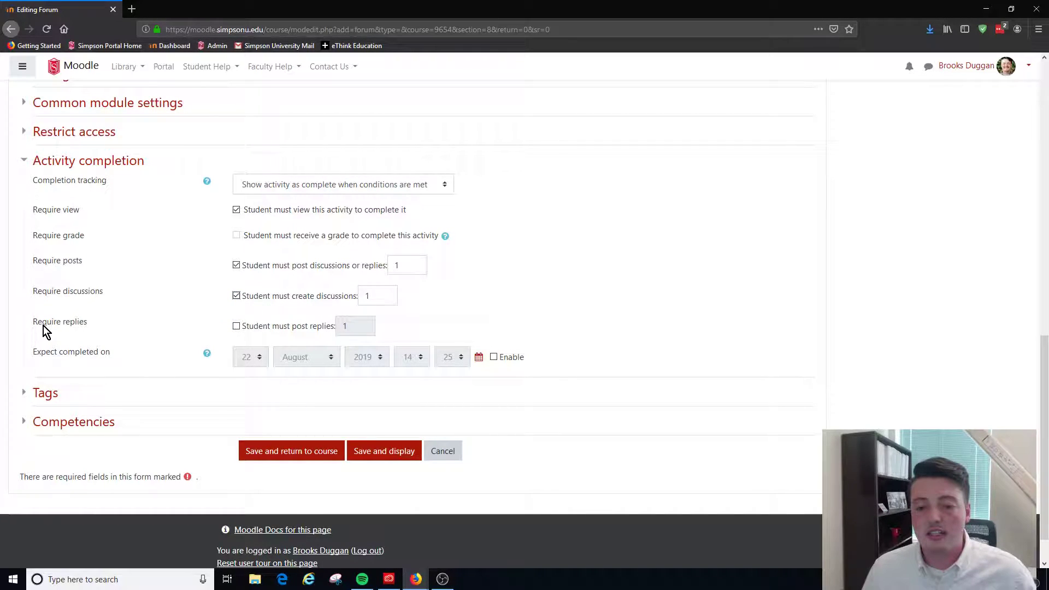
left_click(236, 326)
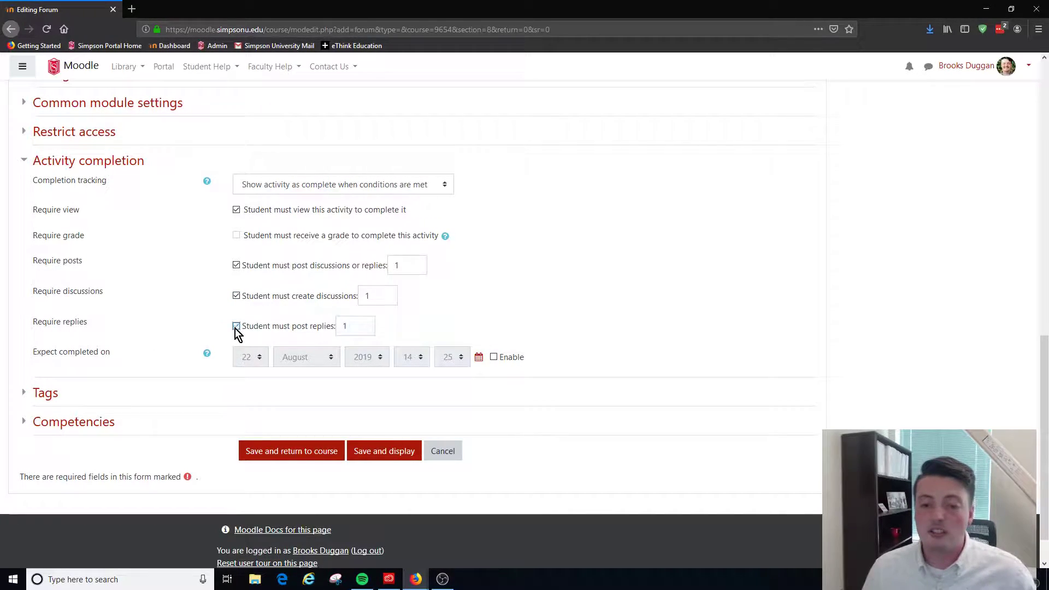
left_click(353, 324)
type("2")
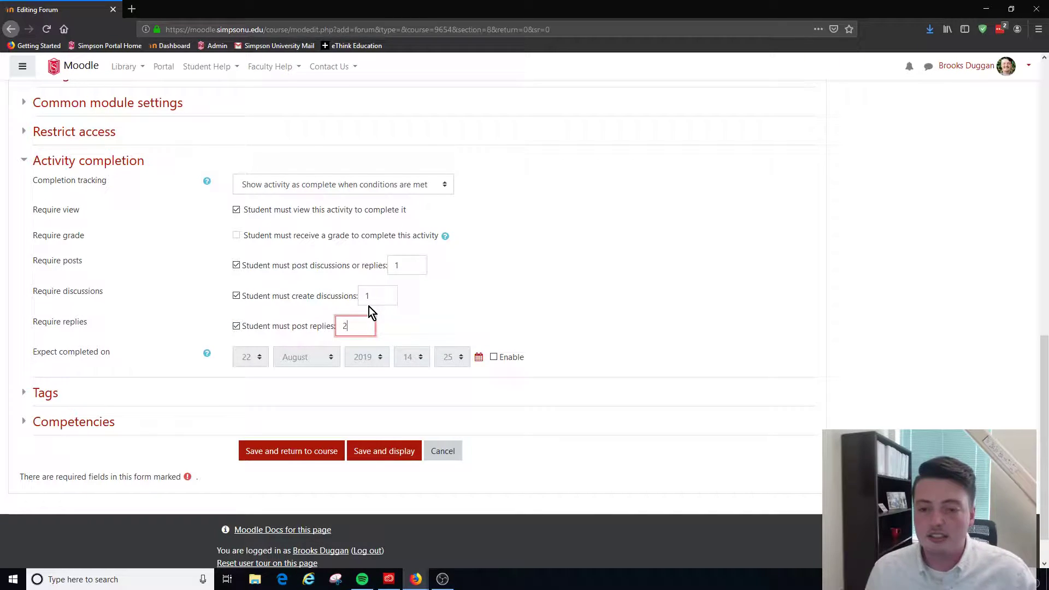
left_click(398, 267)
key("BackSpace")
type("3")
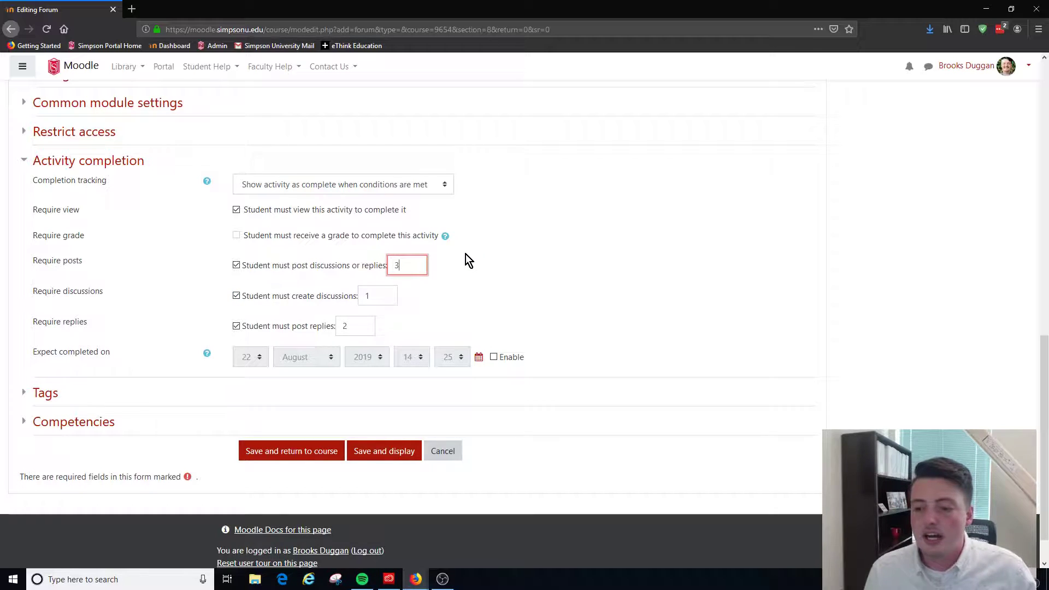
left_click(495, 283)
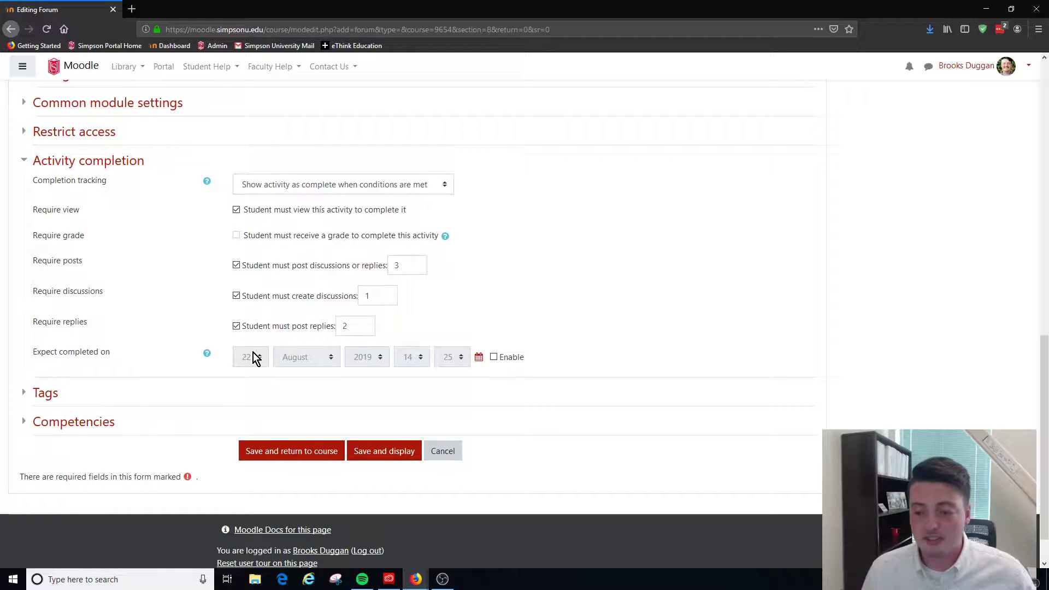
Enable the expected completion date and set its day to 23
left_click(493, 357)
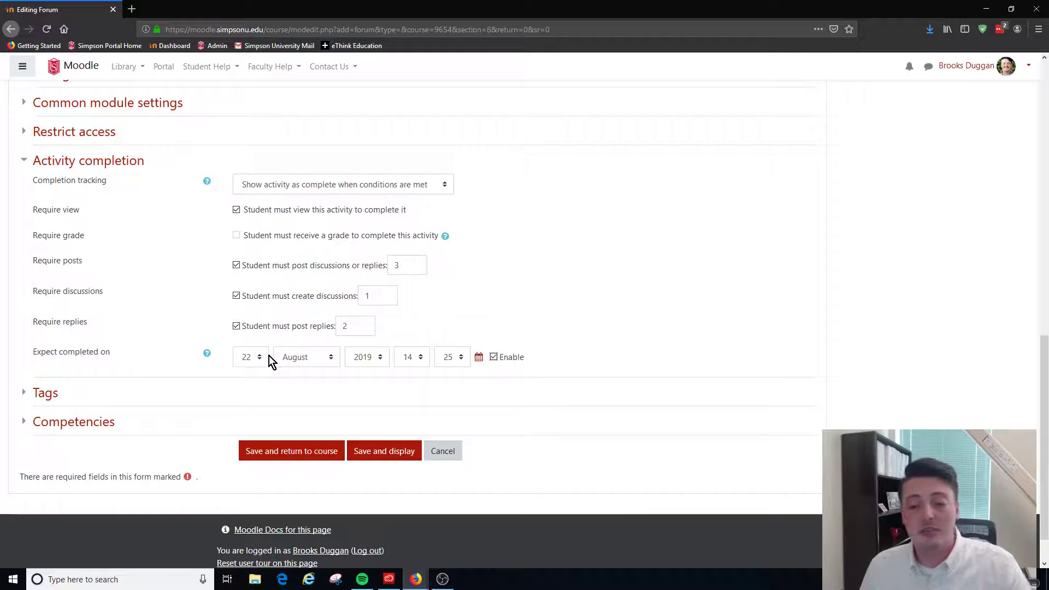
left_click(253, 359)
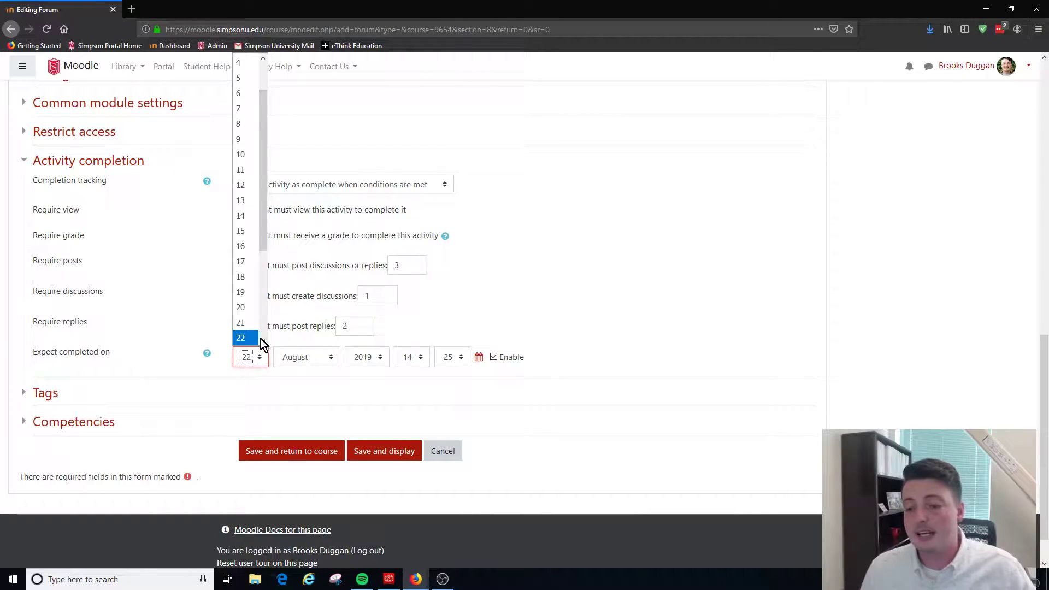
scroll(253, 322, "down", 3)
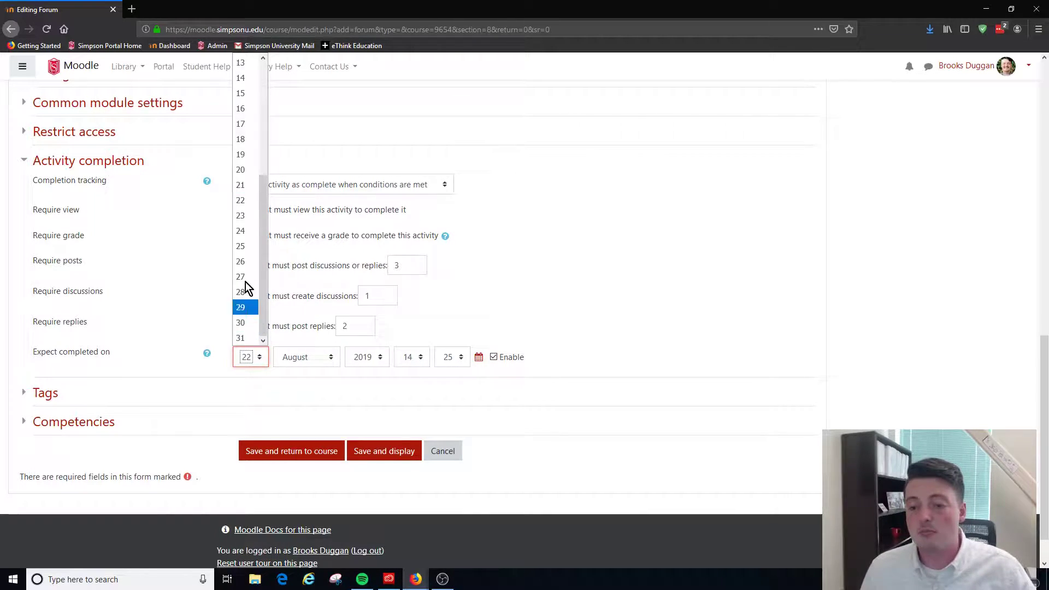
left_click(247, 215)
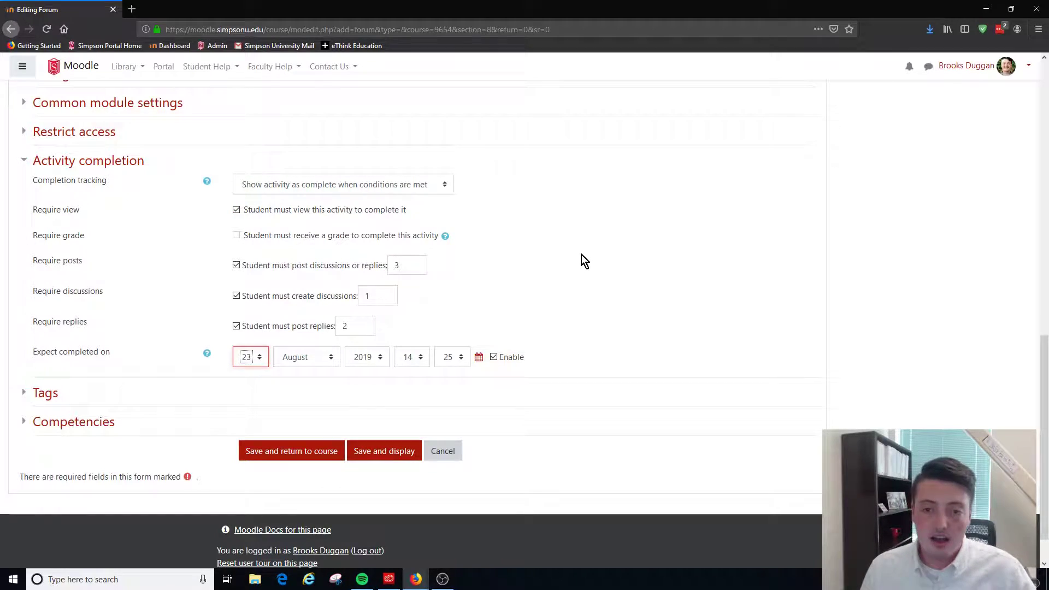
Collapse the activity completion settings, then save the forum and display it
scroll(581, 255, "up", 4)
left_click(139, 346)
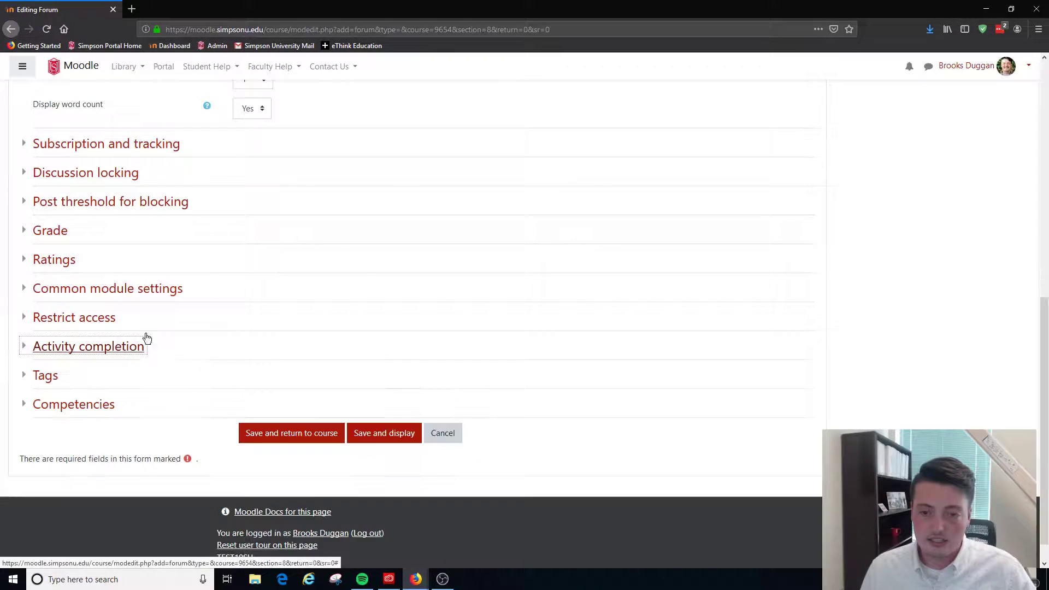
left_click(388, 429)
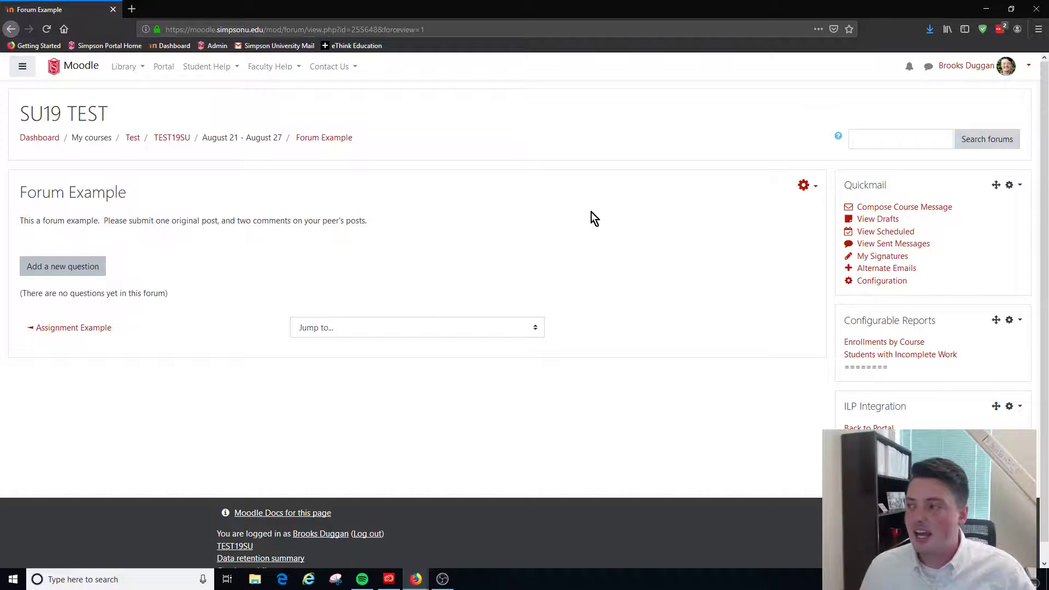
Switch to the Student role and open the form for adding a new question to the forum
left_click(1025, 66)
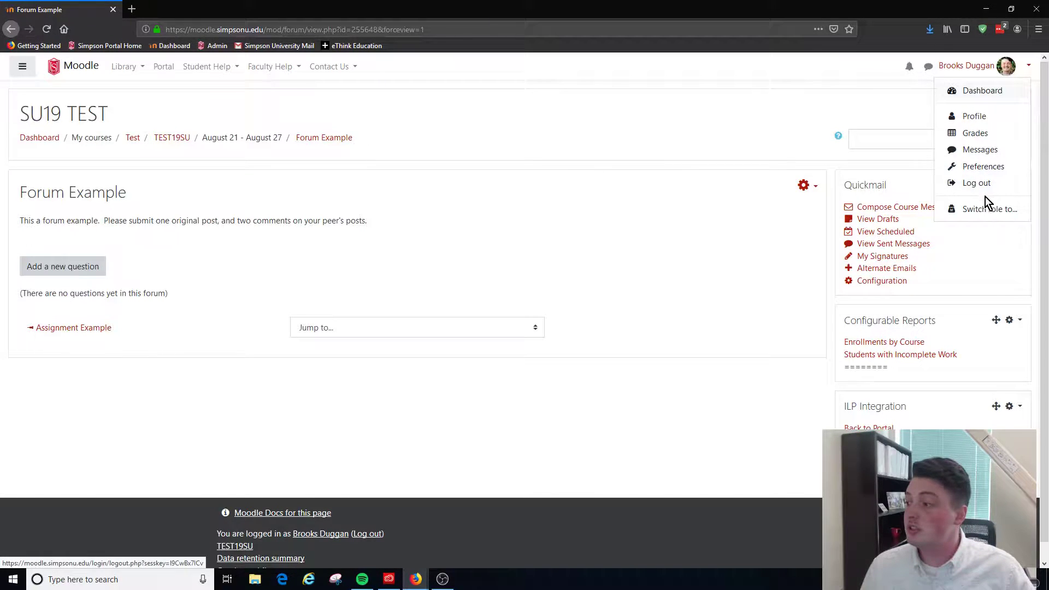
left_click(984, 212)
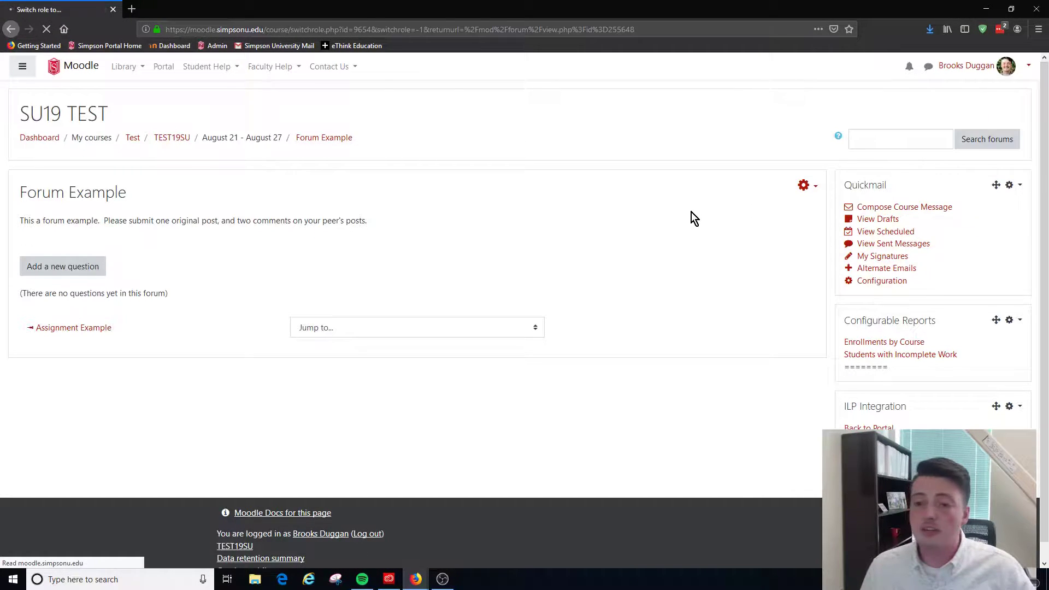
left_click(85, 333)
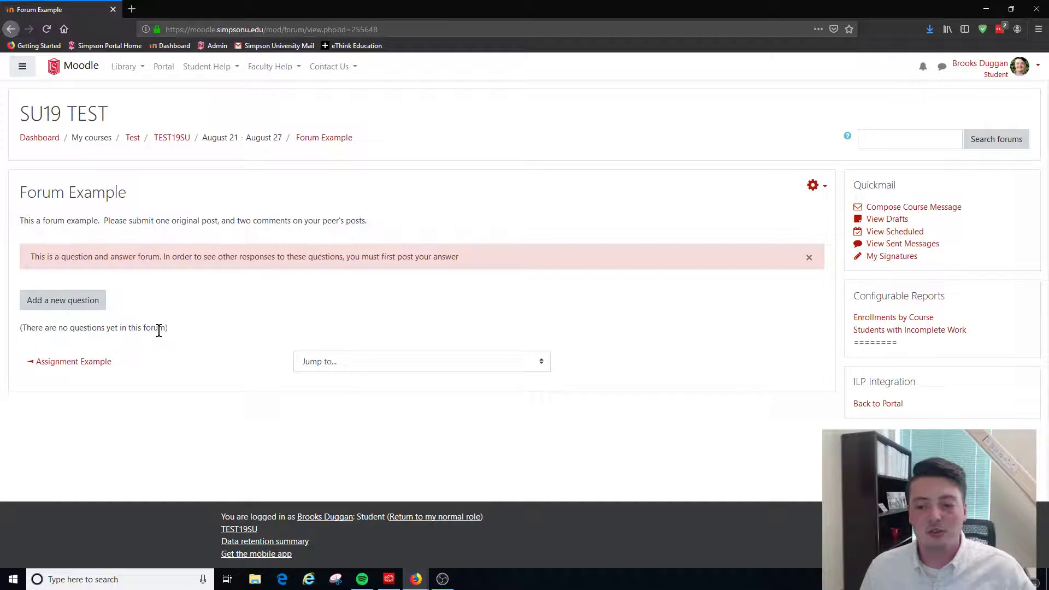
left_click(95, 301)
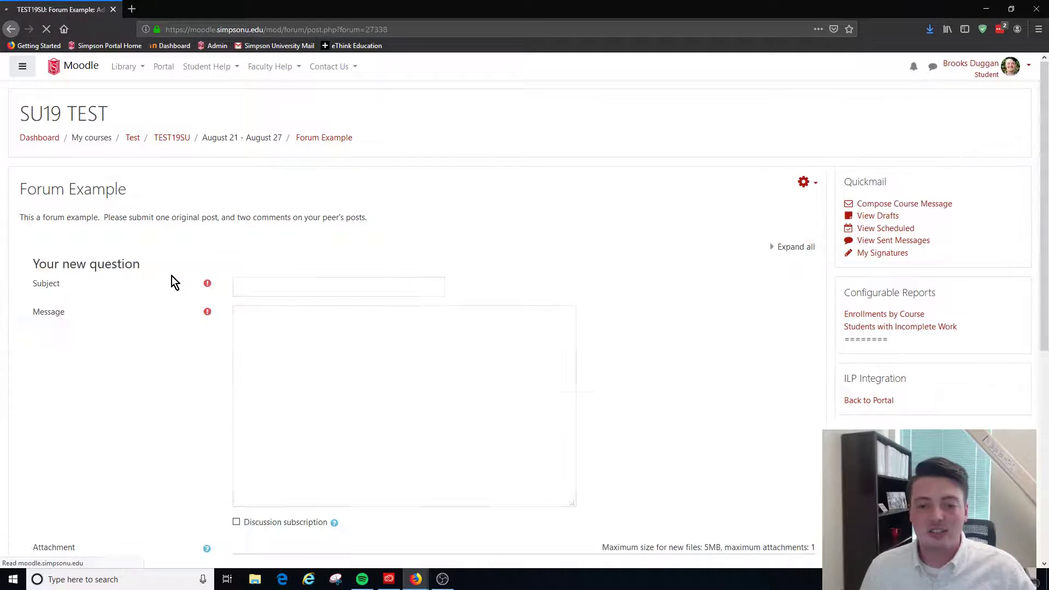
Enter "I have this Idea" as the subject of the new question
left_click(280, 285)
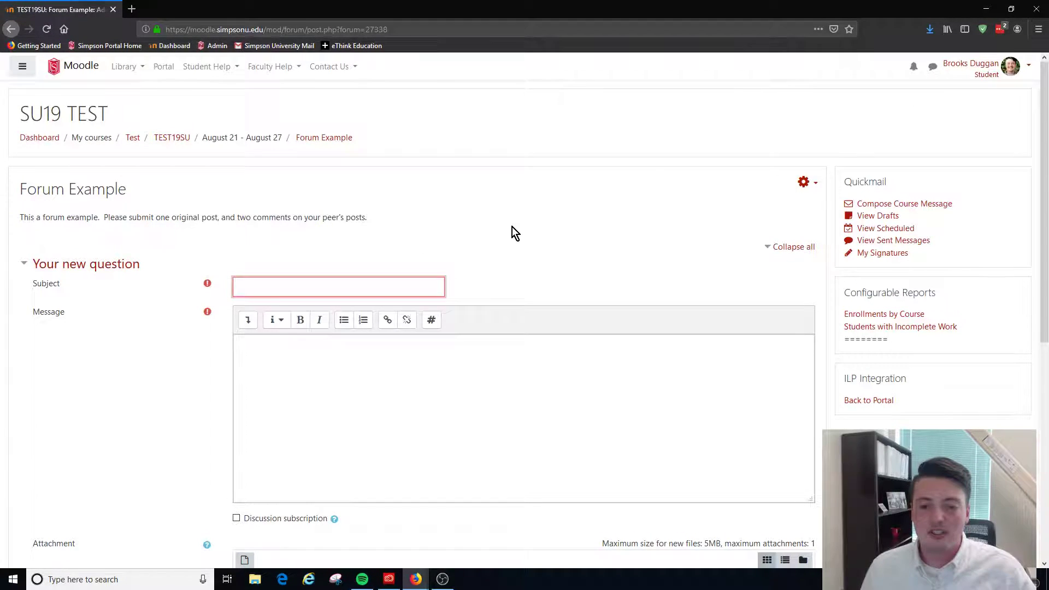
scroll(539, 229, "down", 2)
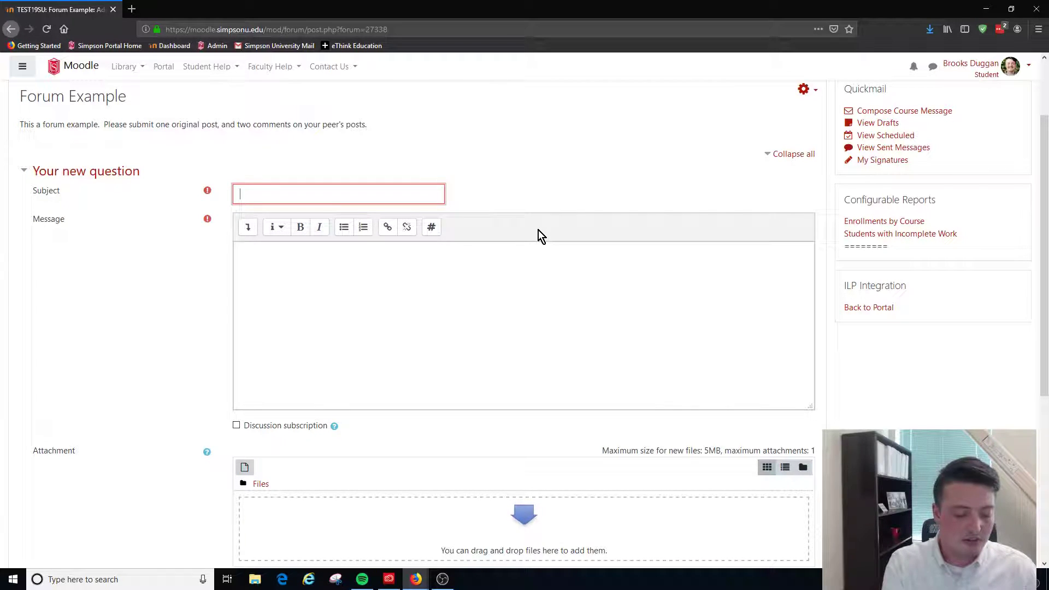
type("I have this ")
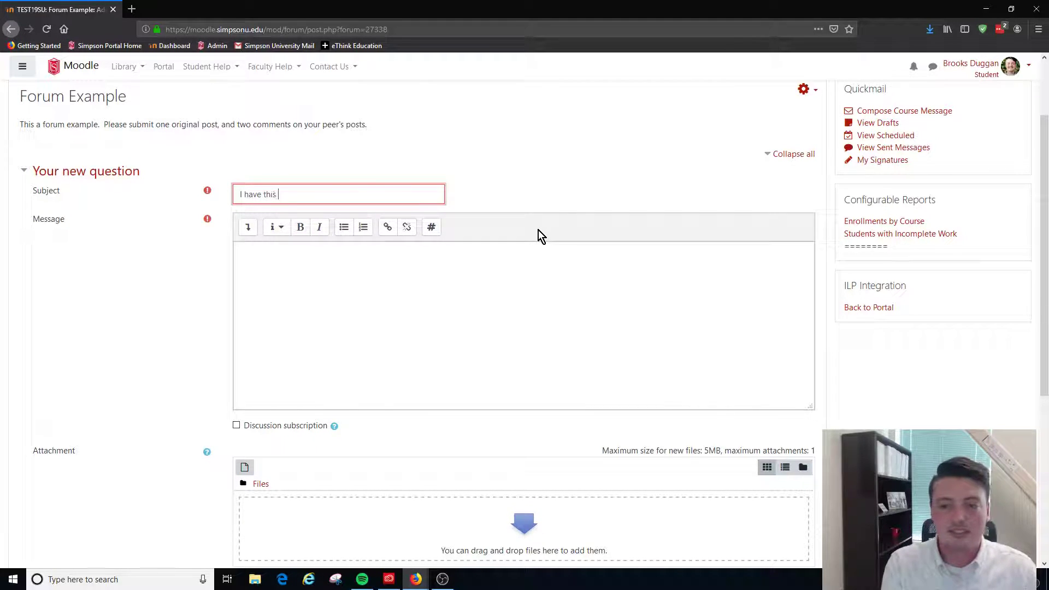
type("loea")
Write the message "I think this idea is really great." and post the question to the forum without tags
key("Tab")
key("Tab")
type("I think this idea ")
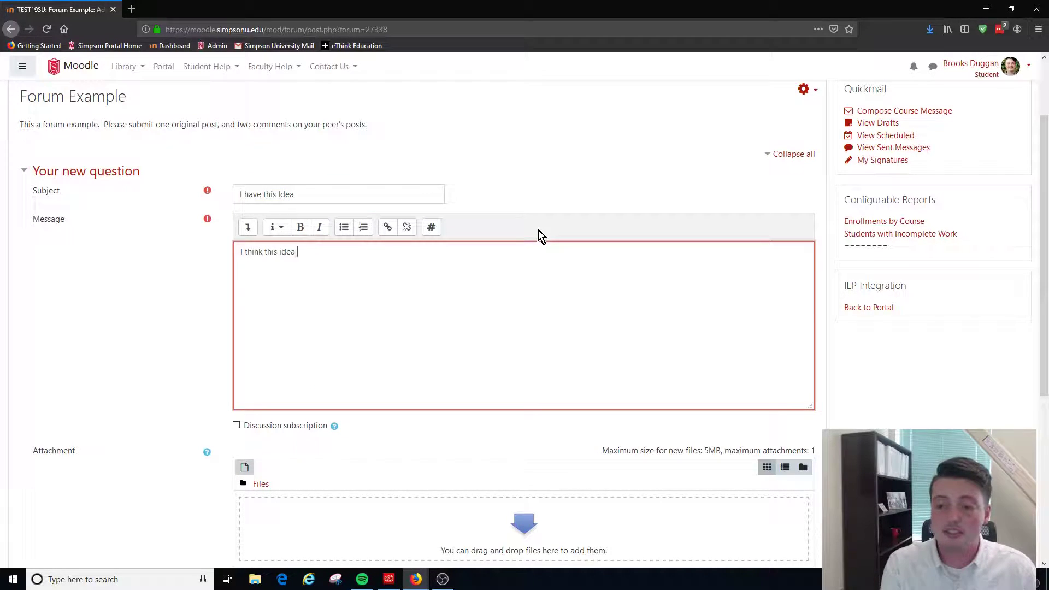
type("is really great.")
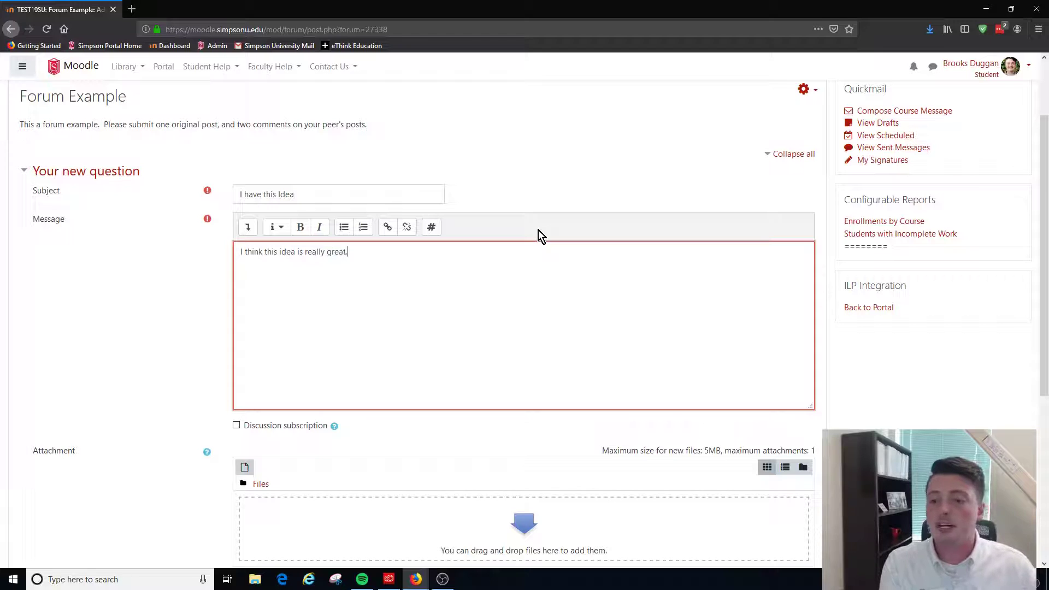
scroll(529, 277, "down", 5)
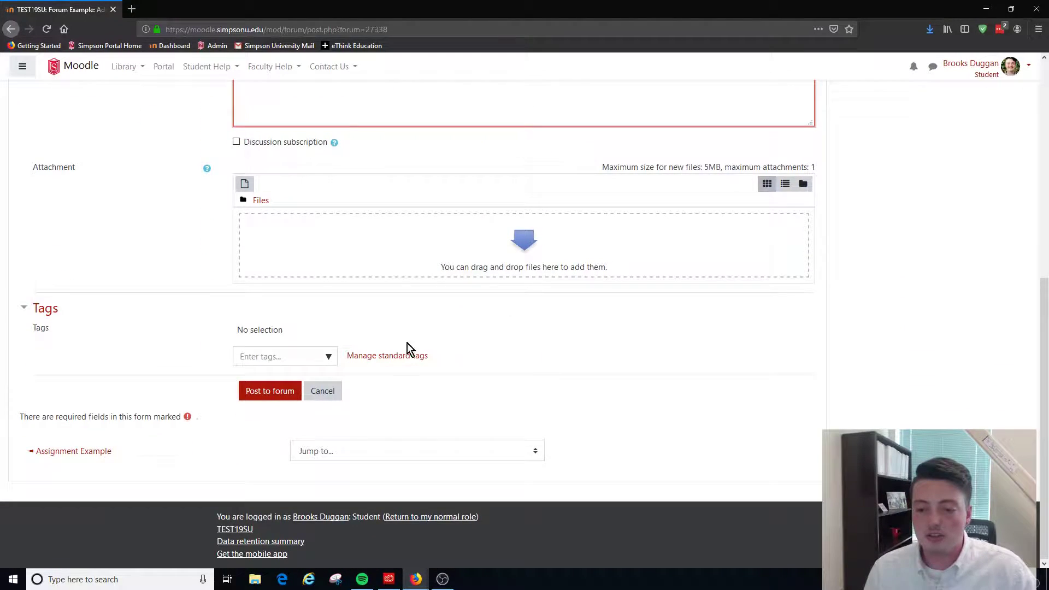
left_click(322, 355)
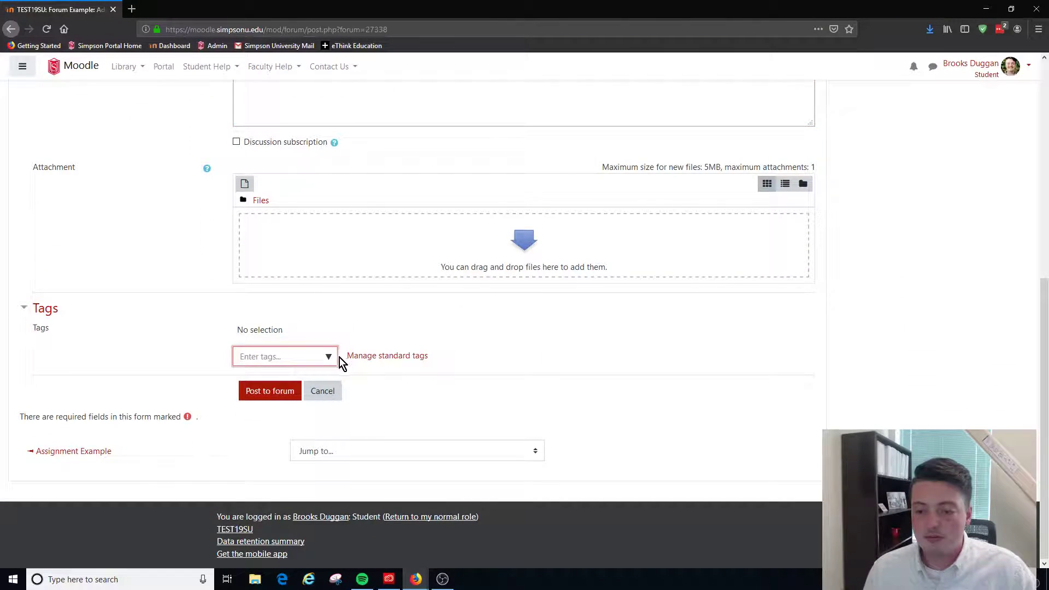
left_click(283, 391)
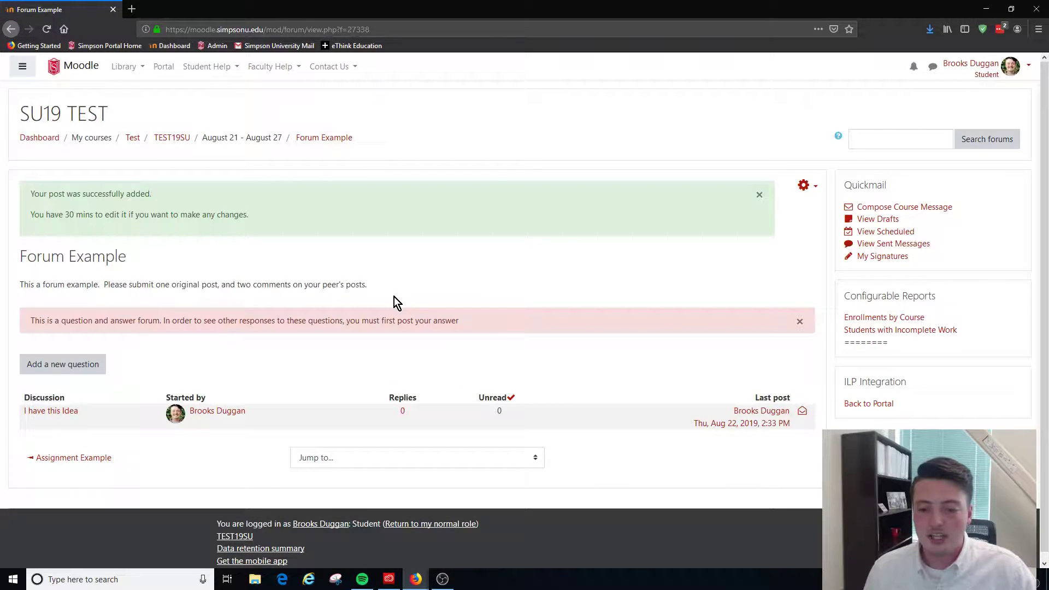
Dismiss the question and answer forum notice and open the "I have this Idea" discussion
scroll(411, 297, "down", 1)
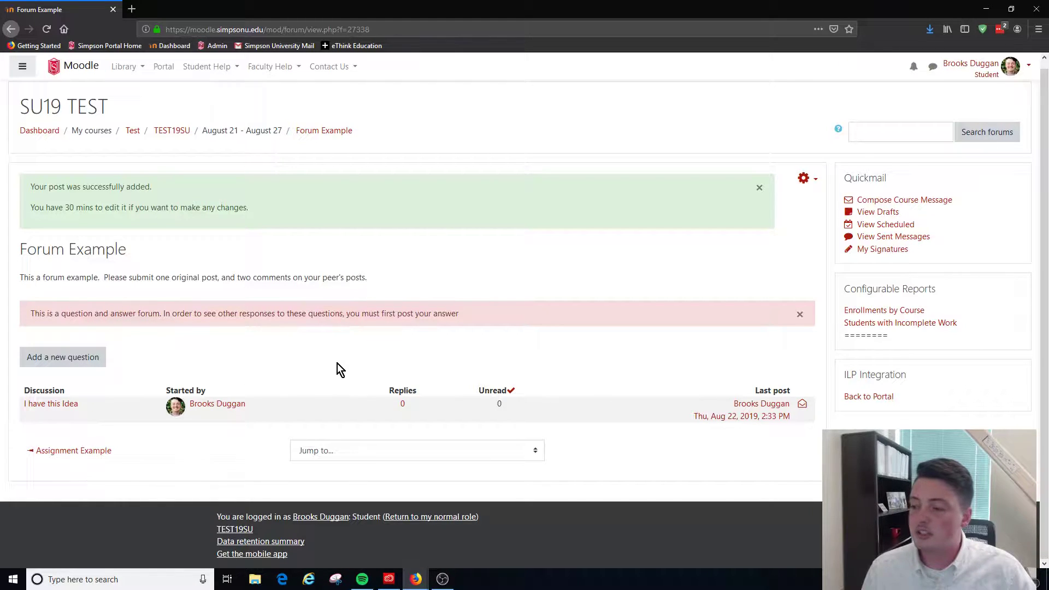
left_click(786, 315)
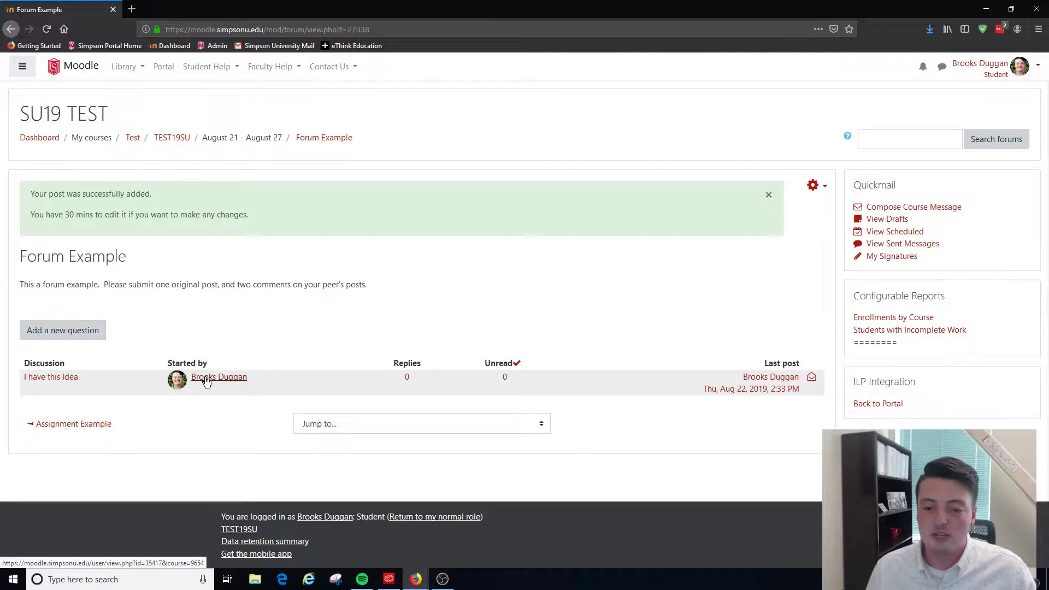
left_click(61, 382)
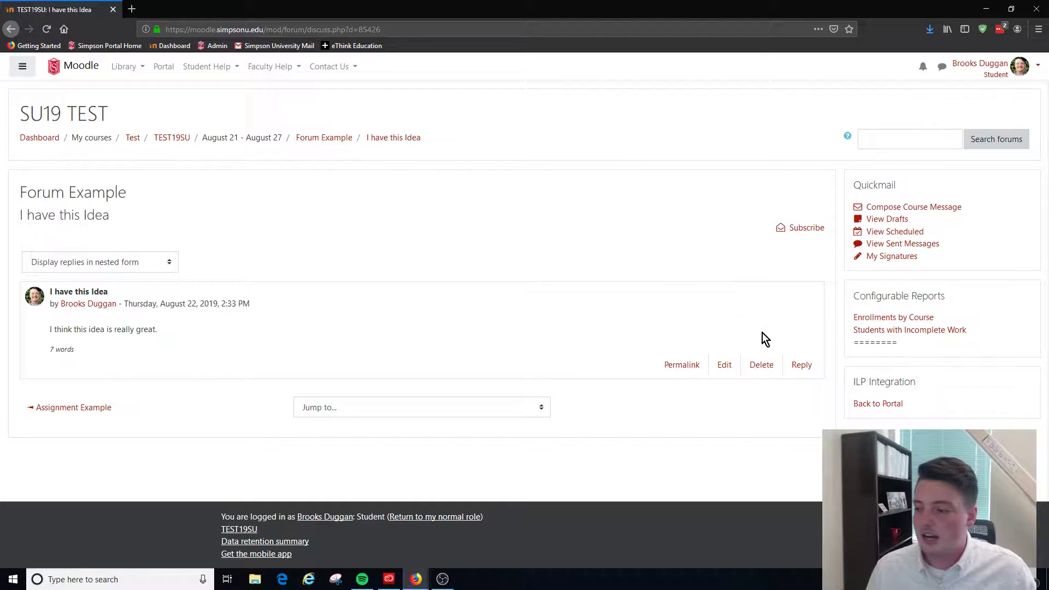
left_click(724, 366)
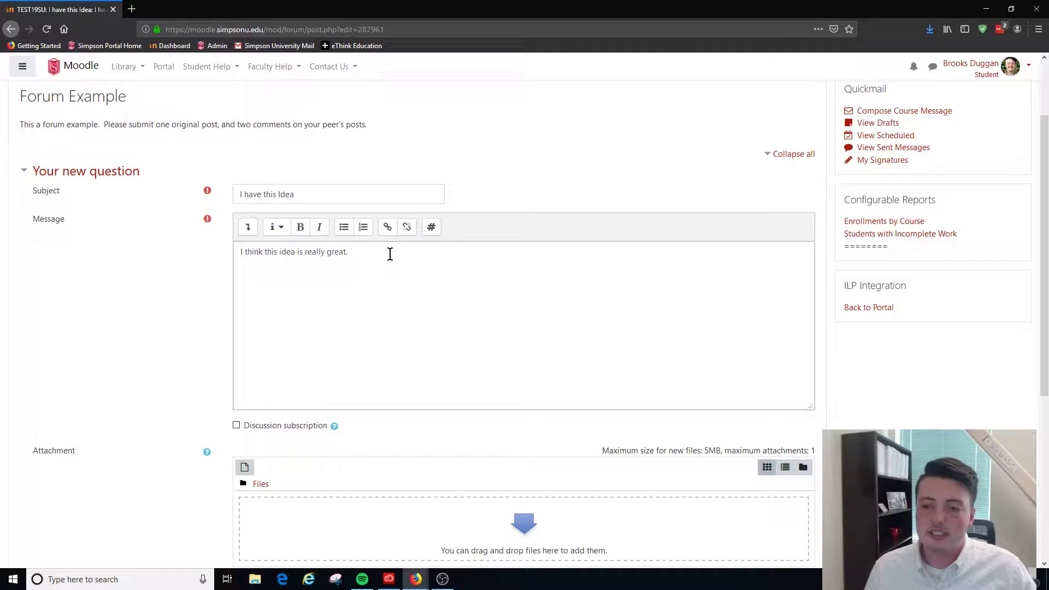
left_click_drag(392, 251, 185, 245)
key("BackSpace")
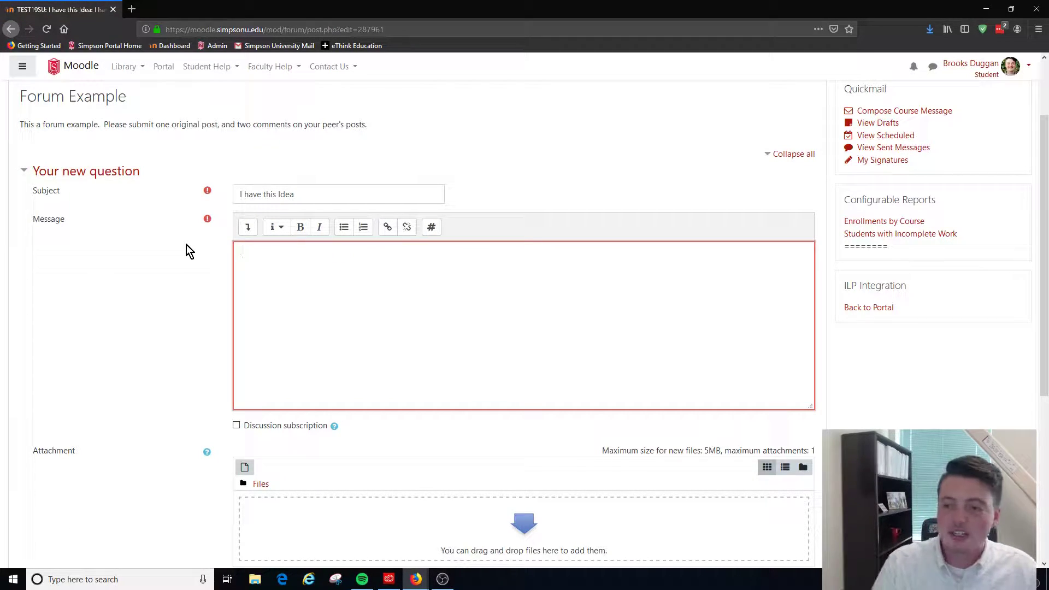
left_click(388, 227)
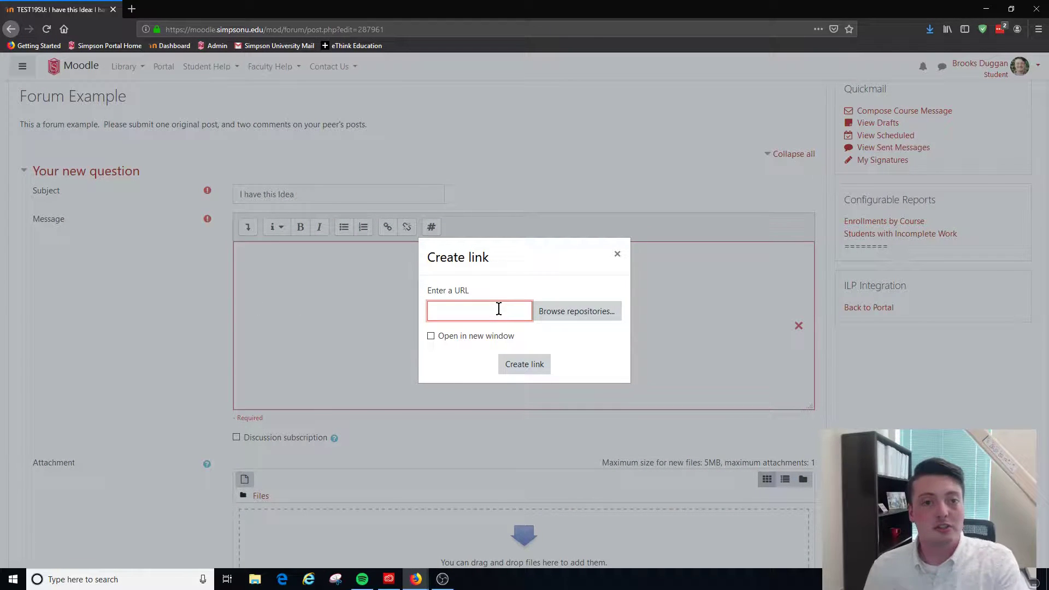
left_click(617, 255)
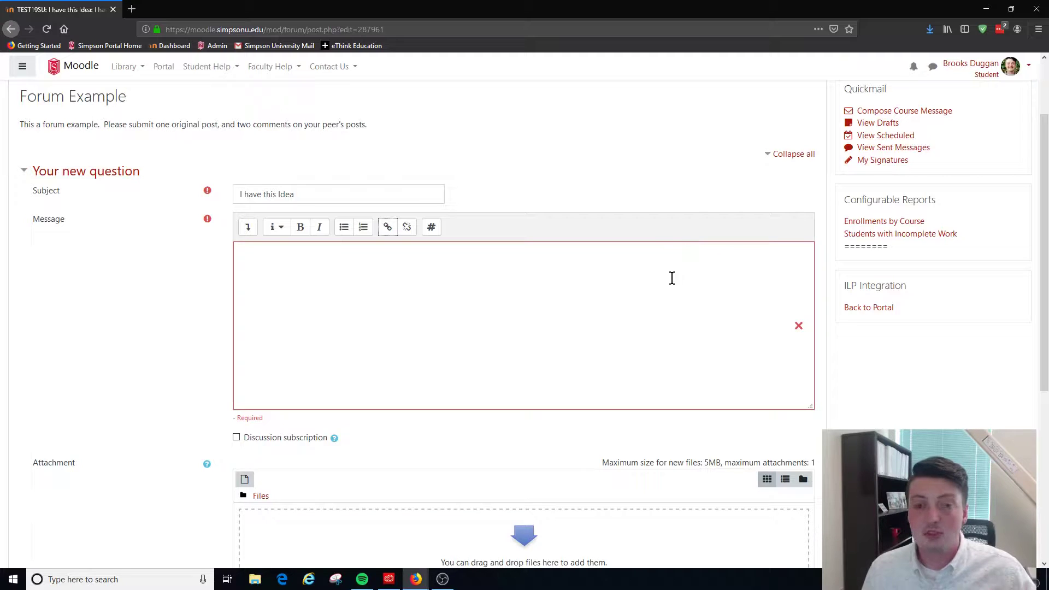
scroll(622, 346, "down", 5)
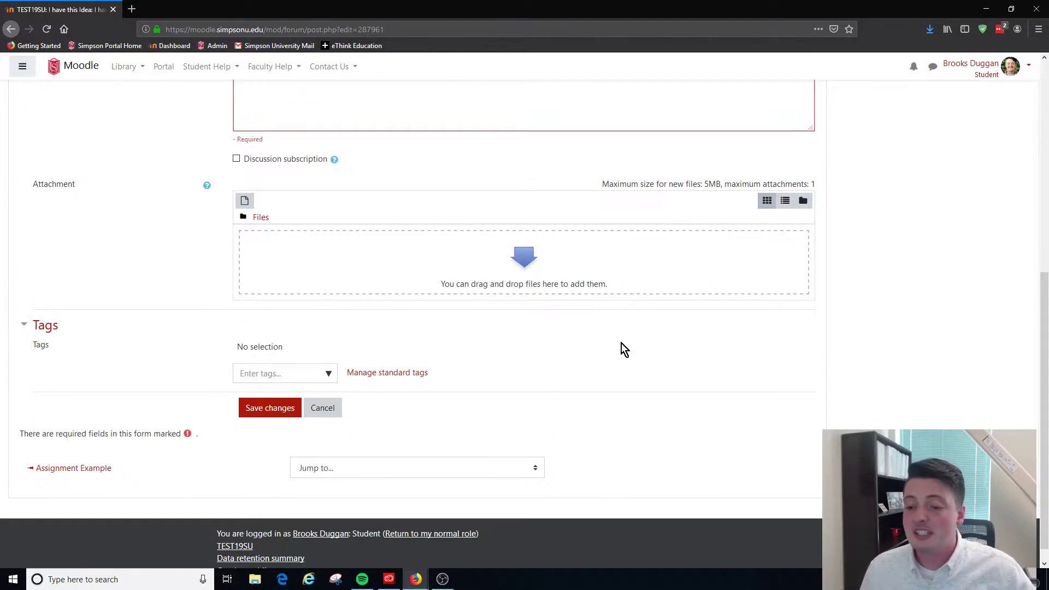
left_click(323, 408)
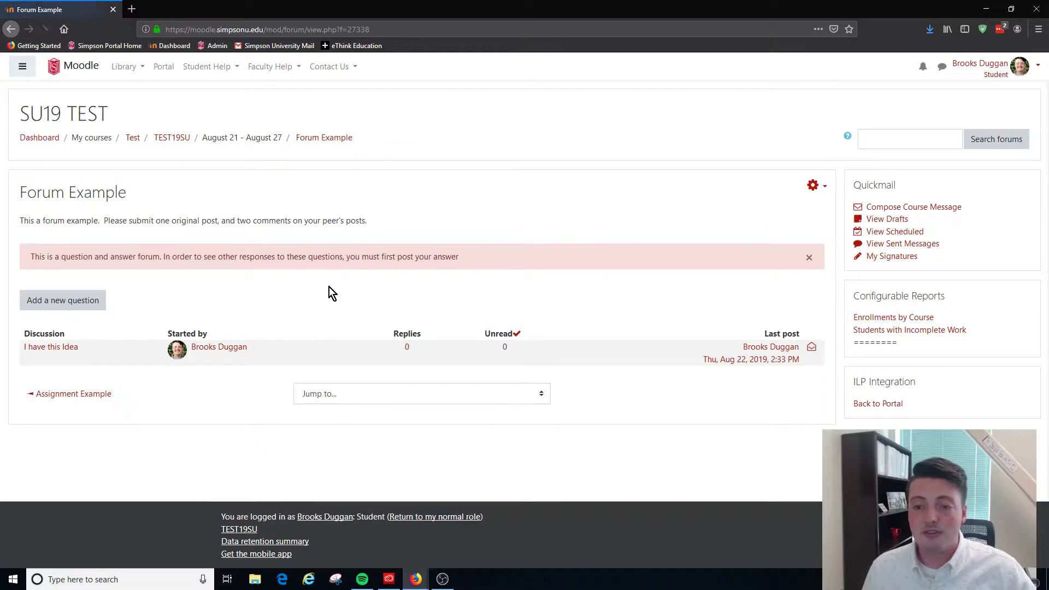